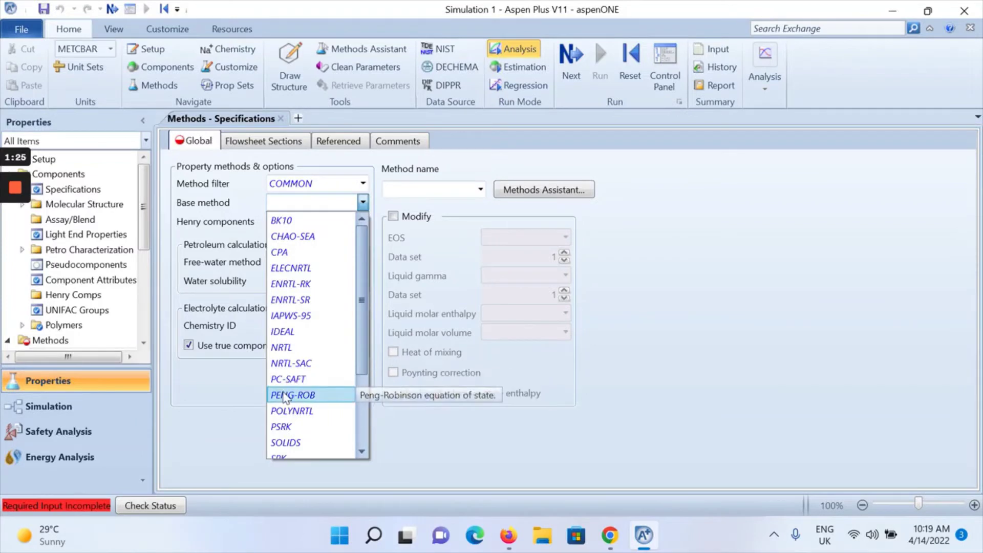
Step: Choose PENG-ROB as the base property method and run the property analysis
click(291, 394)
click(570, 64)
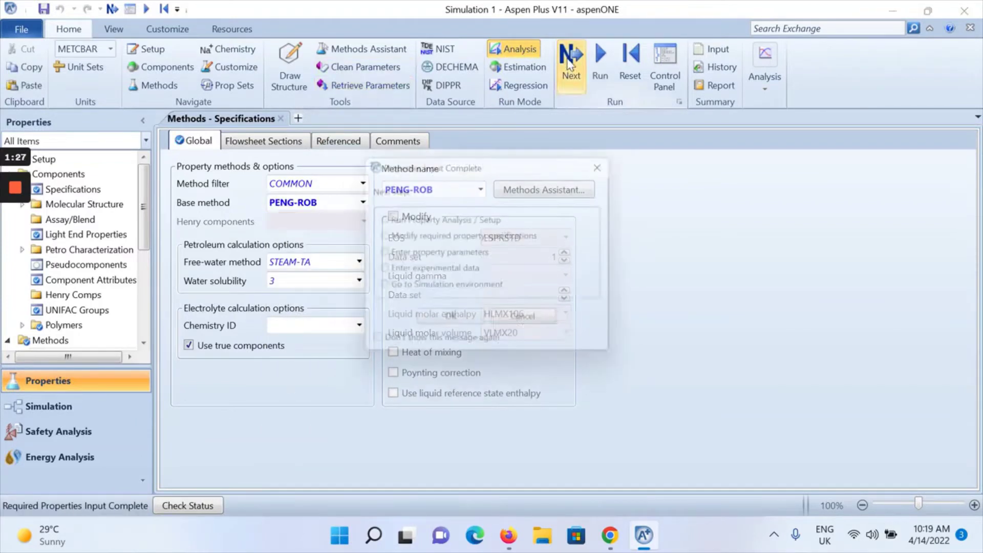
click(448, 318)
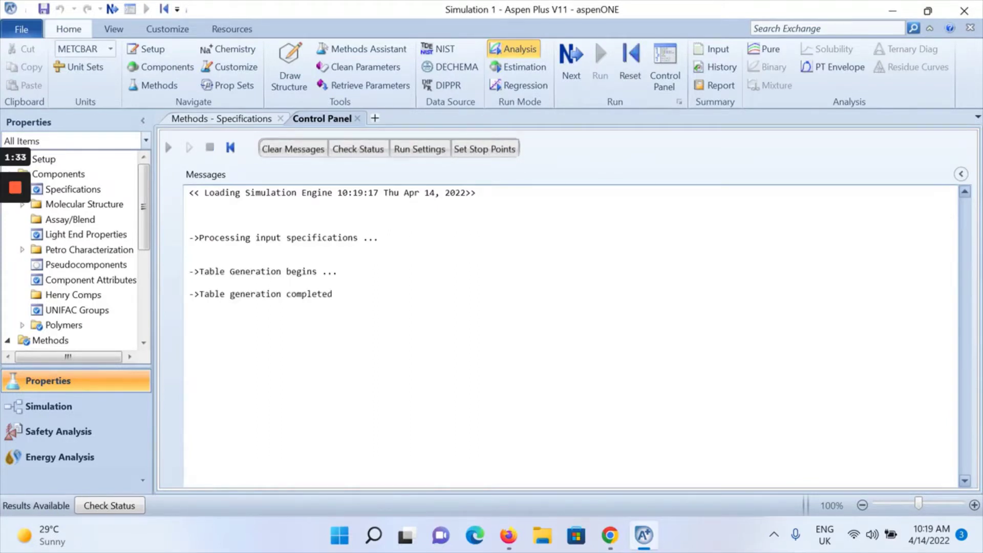
Step: Switch to the simulation environment and place one Pump block in the main flowsheet
click(91, 416)
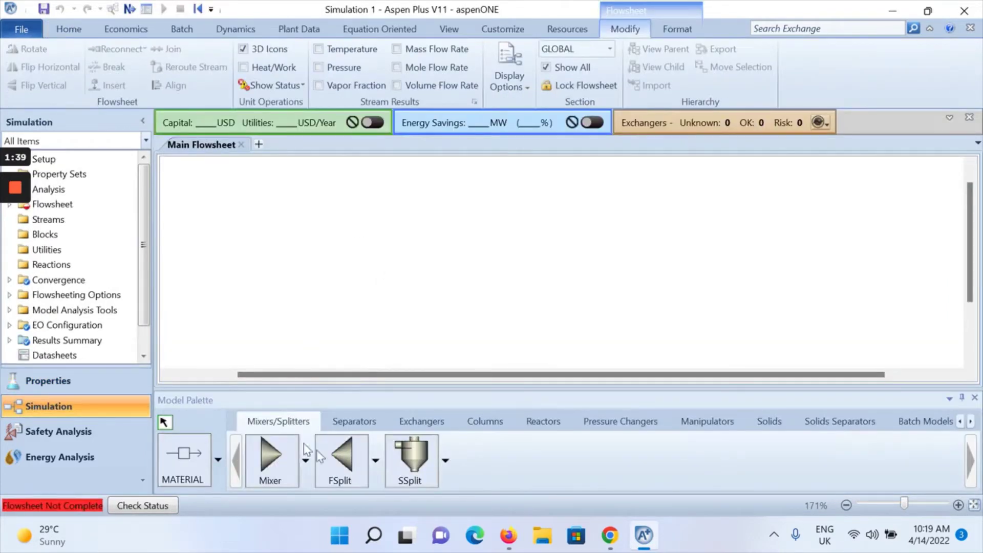
click(606, 422)
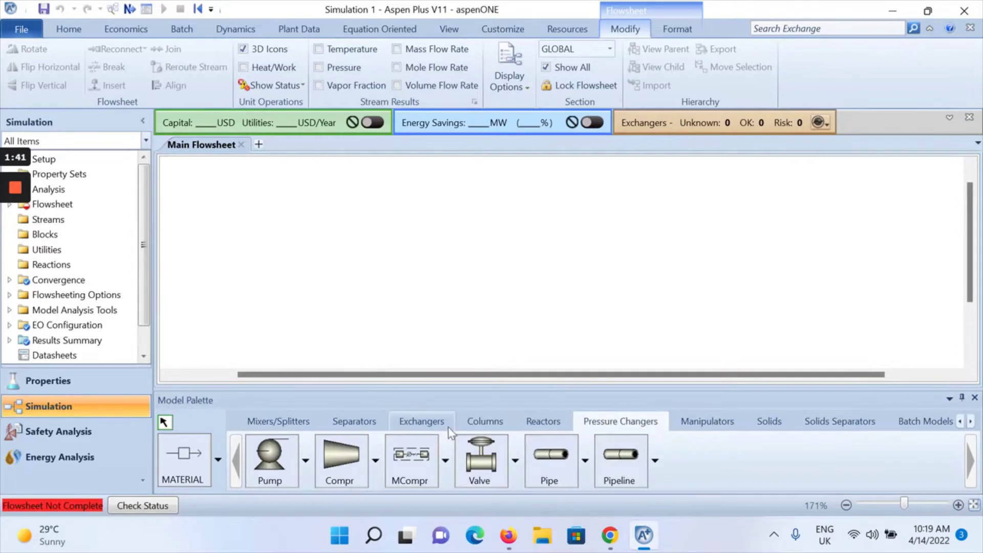
click(270, 458)
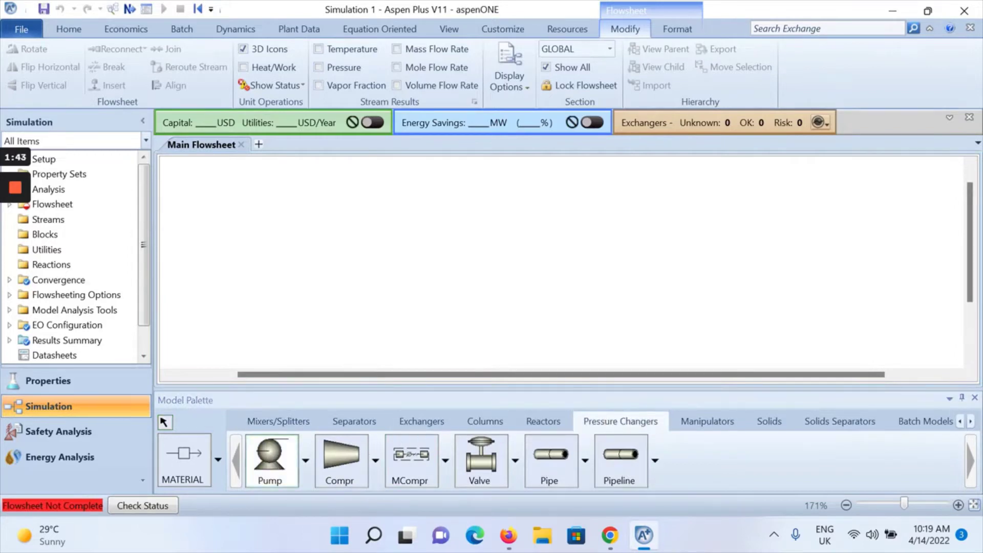
click(515, 251)
click(482, 293)
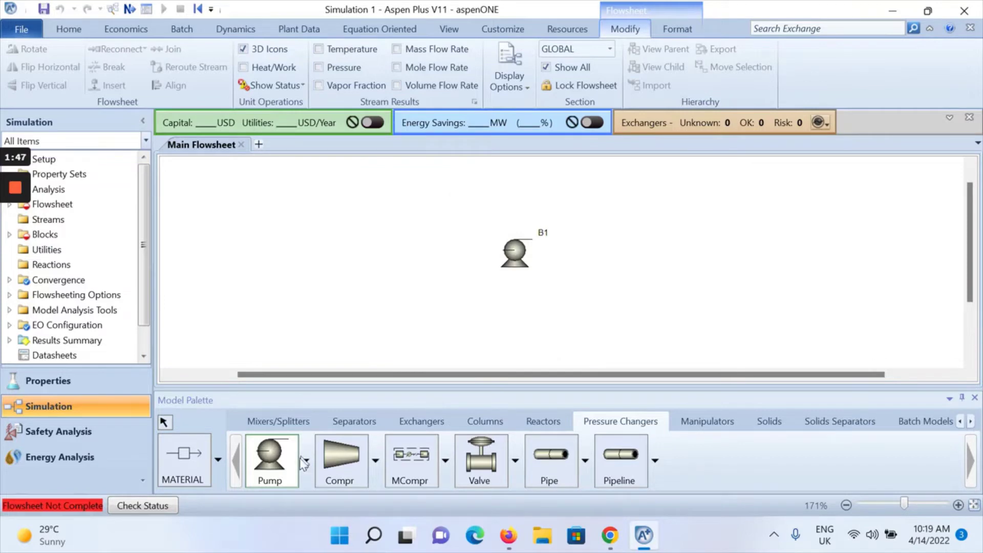
Step: Connect a material feed stream named INPUT to the pump's inlet
click(183, 458)
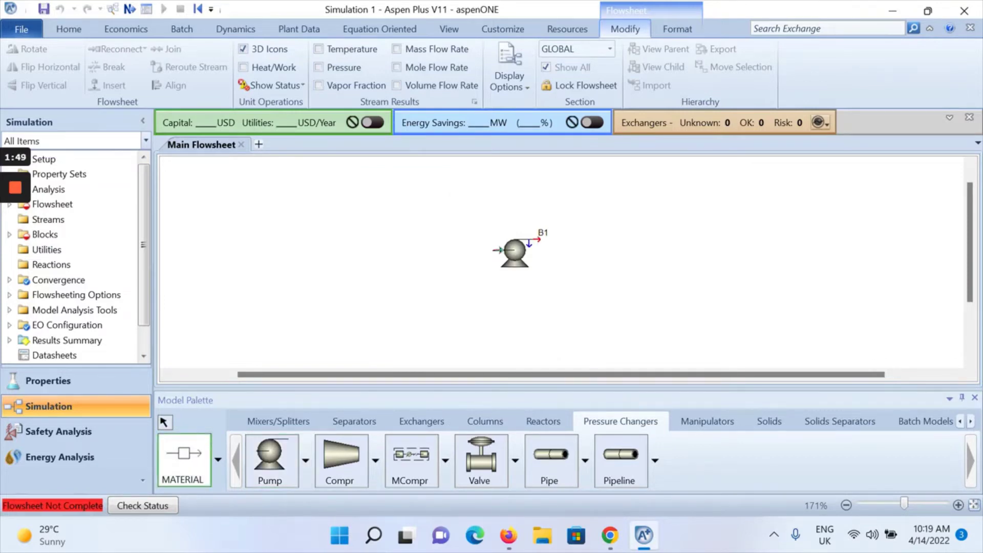
click(498, 250)
click(379, 250)
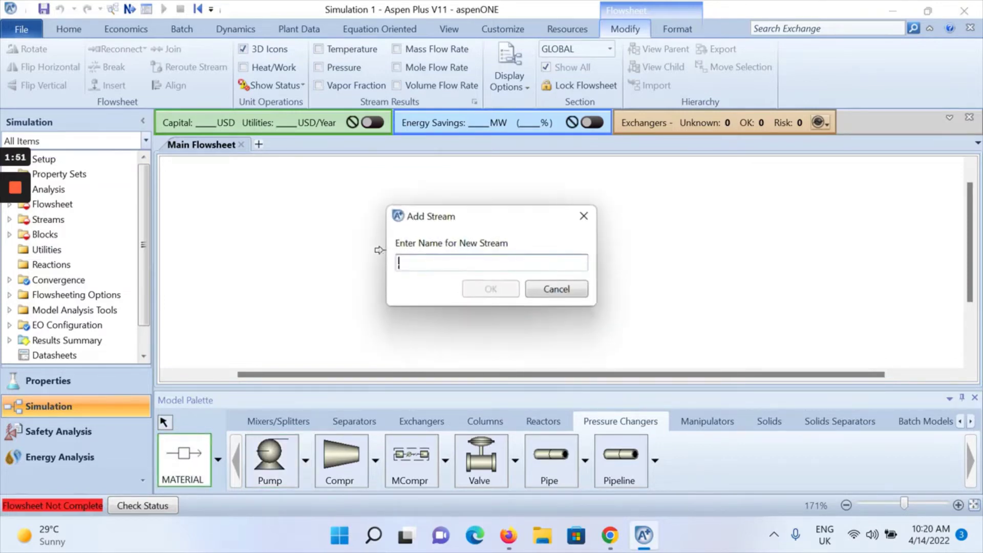
text(INPUT)
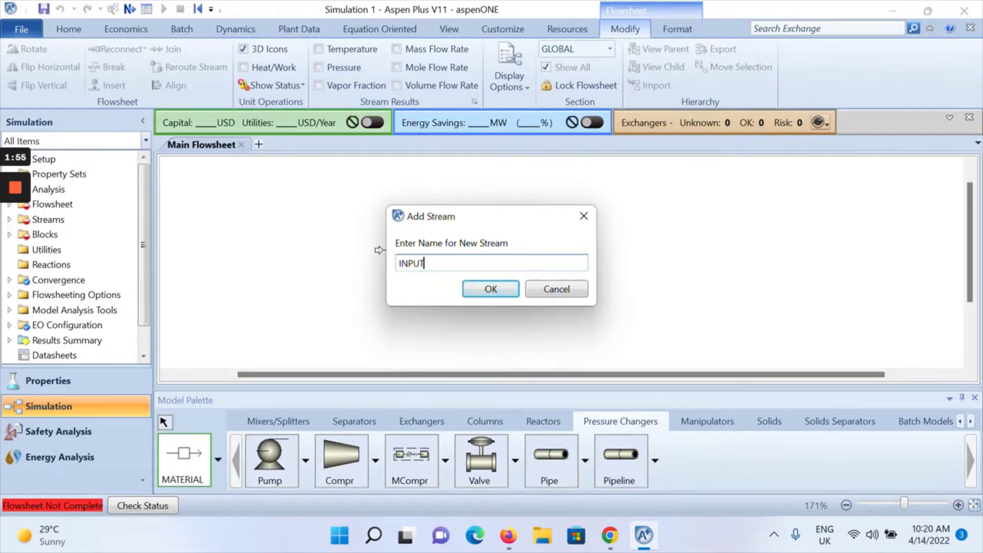
key(Return)
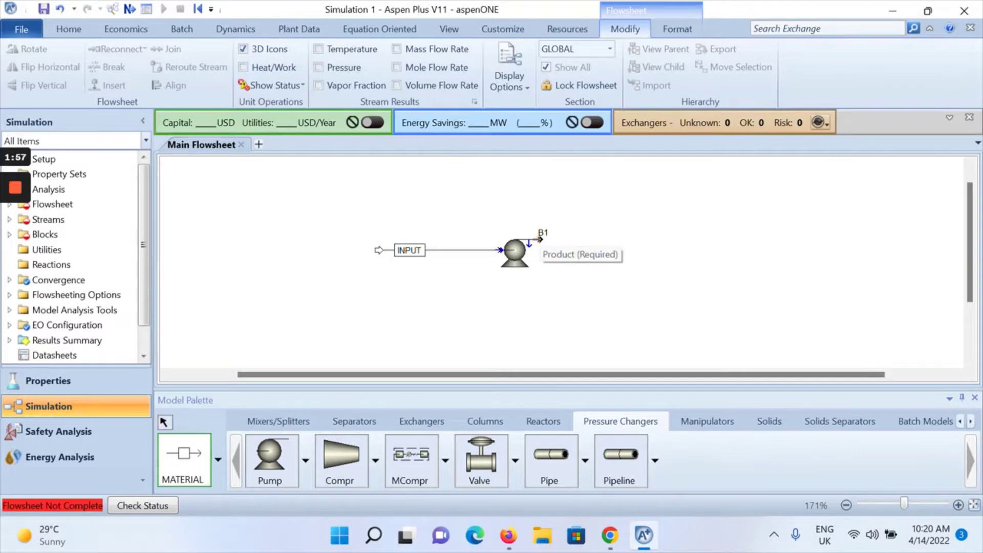
Step: Connect a material product stream named OUTPUT to the pump's required outlet and leave stream insertion mode
click(539, 239)
click(613, 239)
text(OUTPUT)
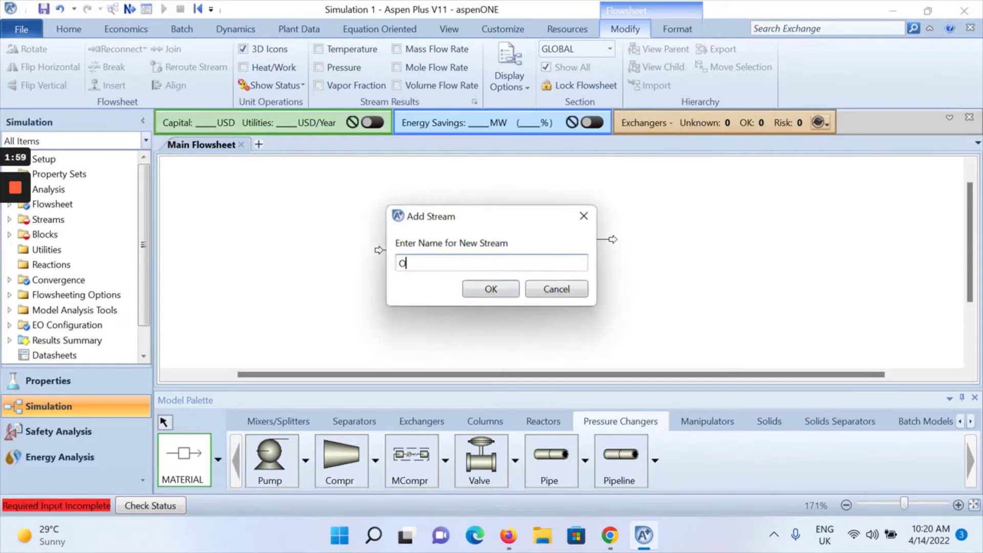
click(471, 290)
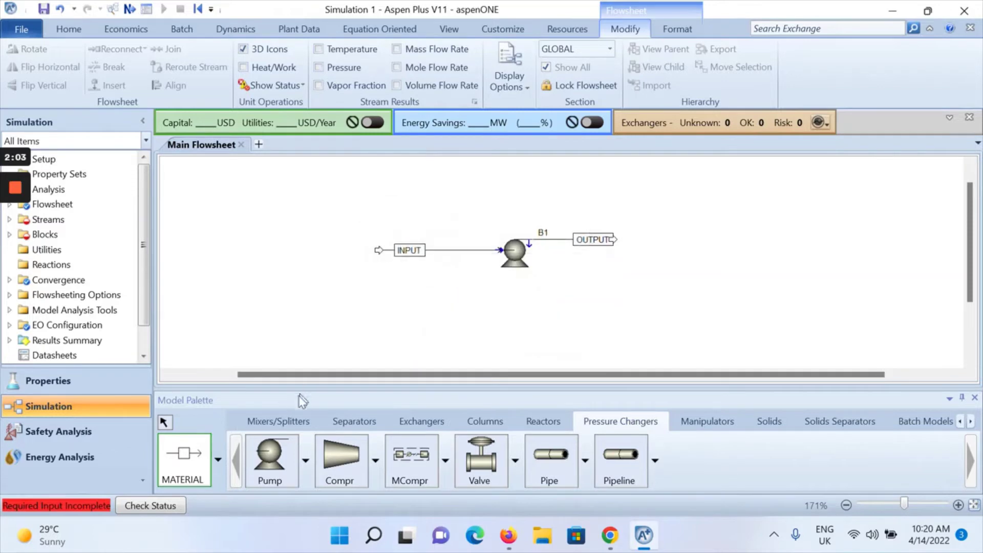
click(168, 424)
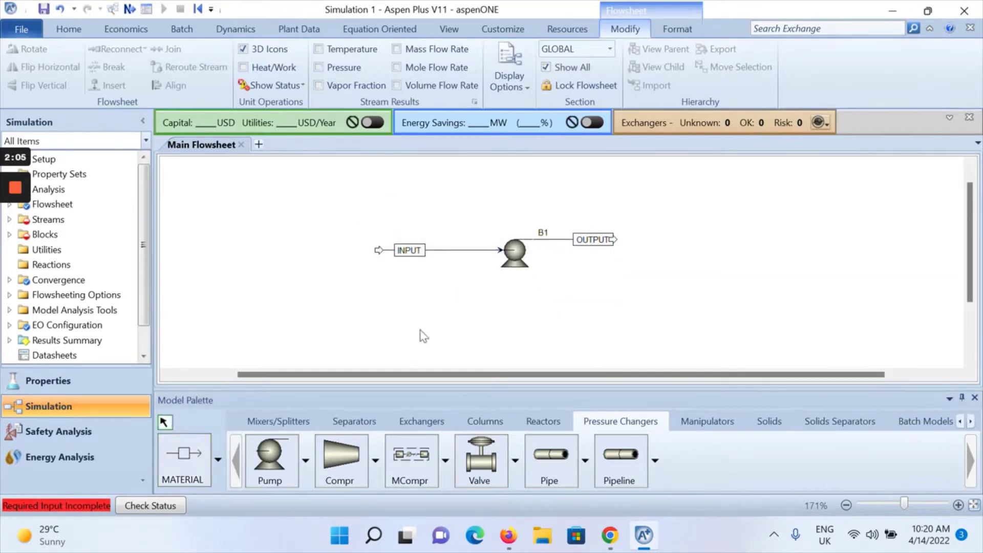
Step: Rename the pump block B1 as PUMP
double_click(542, 233)
text(PUM)
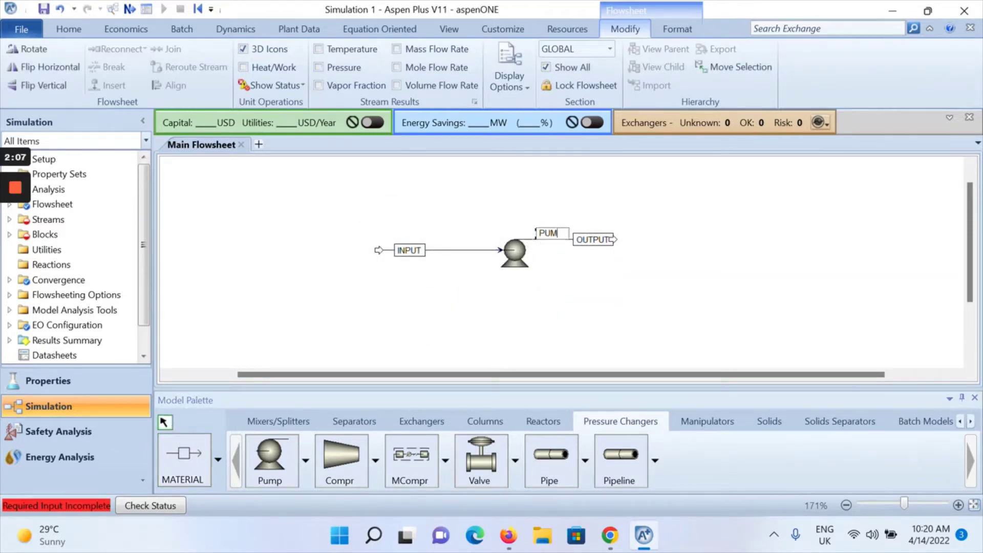
text(P)
key(Return)
click(600, 289)
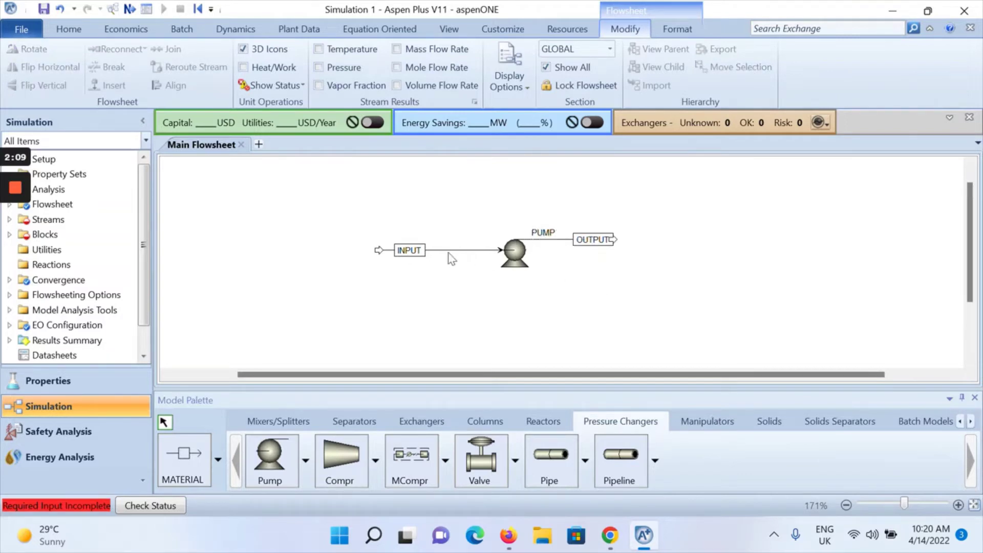
Step: Open the INPUT stream's specifications and set its temperature to 20 C and pressure to 1 bar
click(444, 251)
double_click(443, 250)
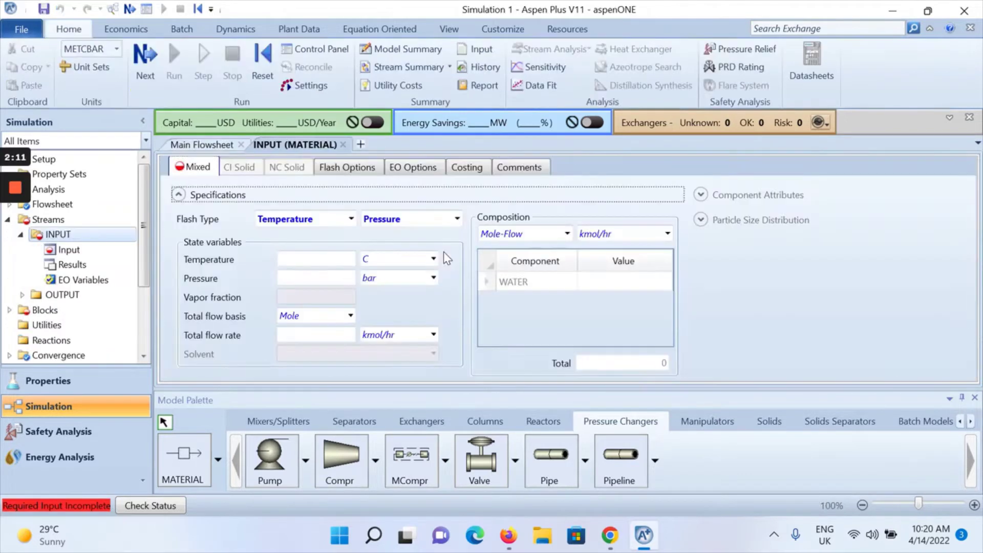
click(335, 265)
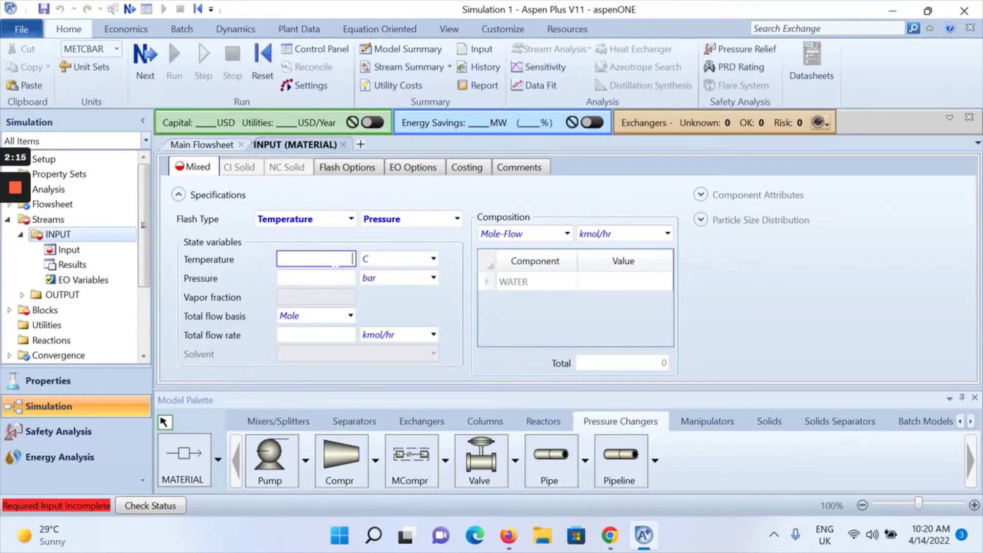
text(20)
click(329, 286)
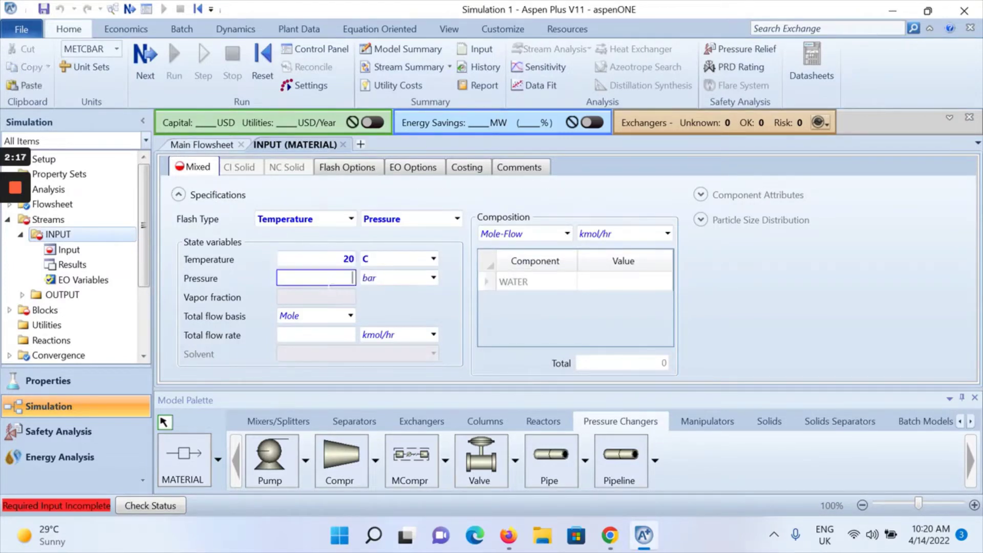
text(1)
key(Return)
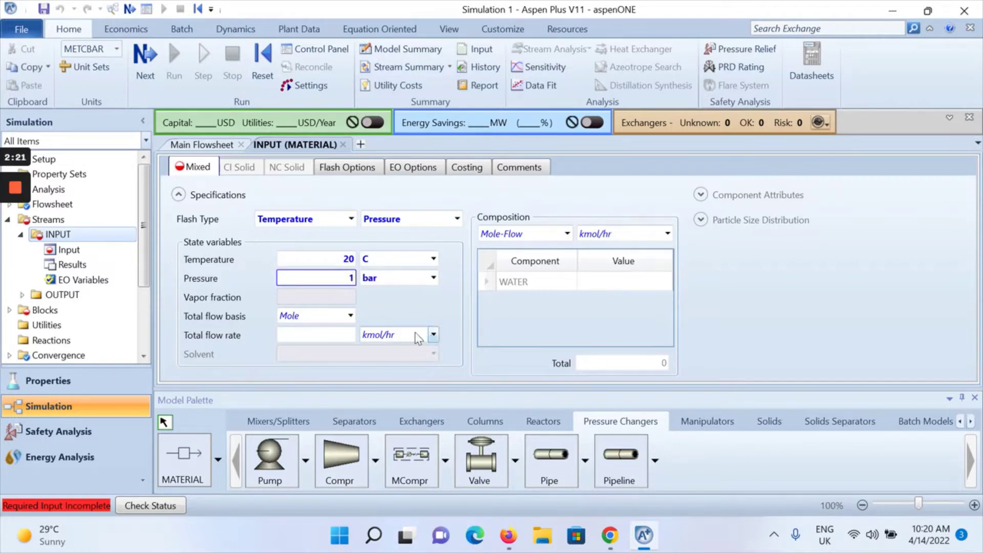
Step: Set the INPUT stream's total flow basis to Mass and its total flow rate to 40 tons/hr
click(351, 316)
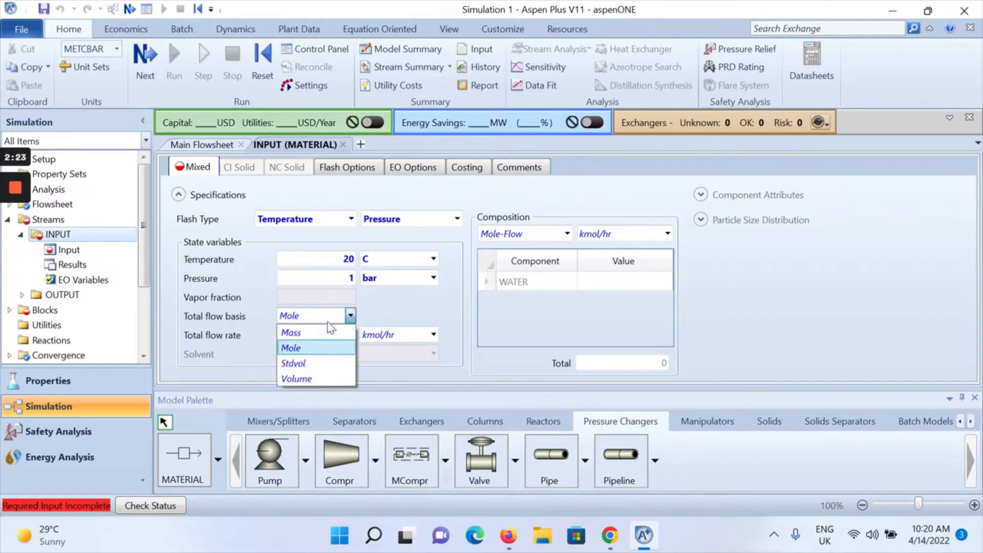
click(307, 332)
click(433, 335)
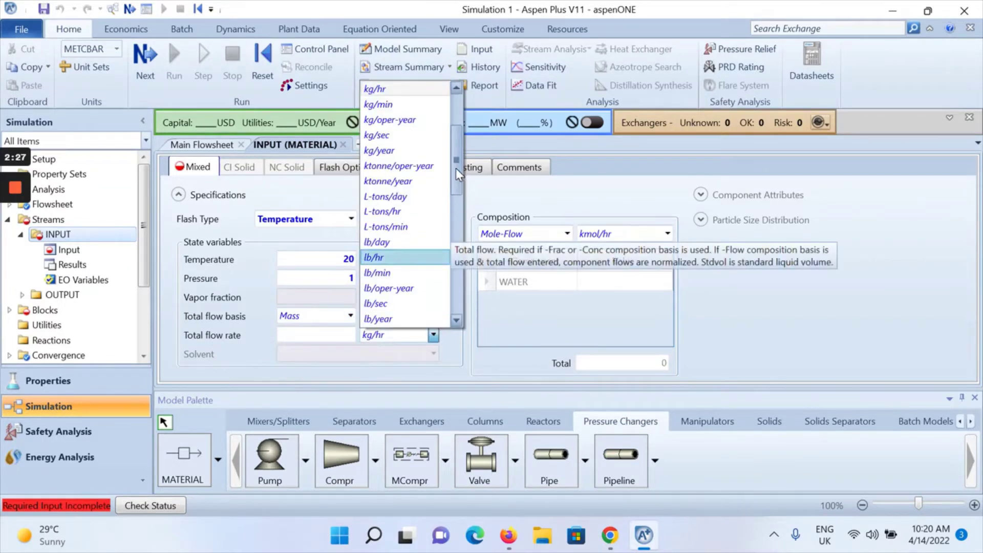
drag(455, 168, 456, 290)
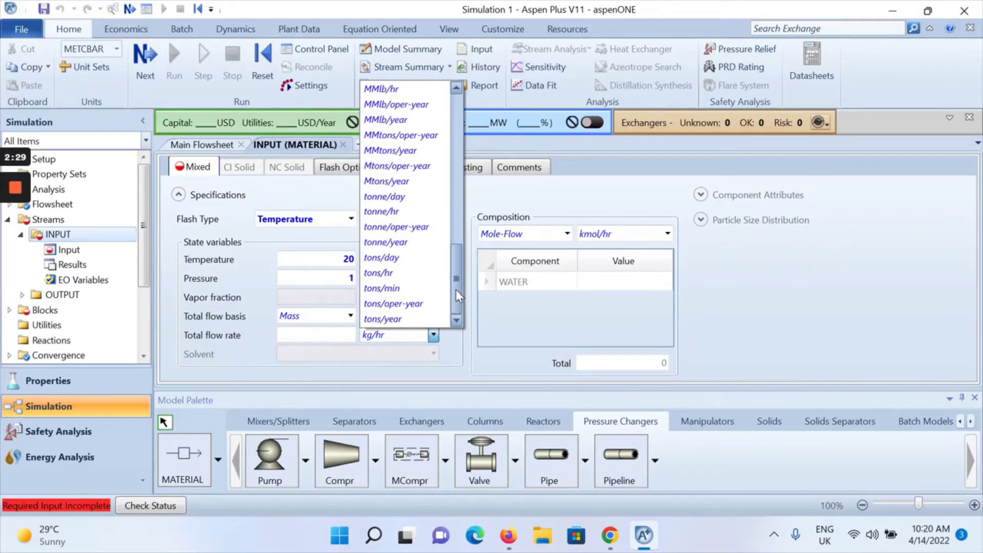
click(380, 272)
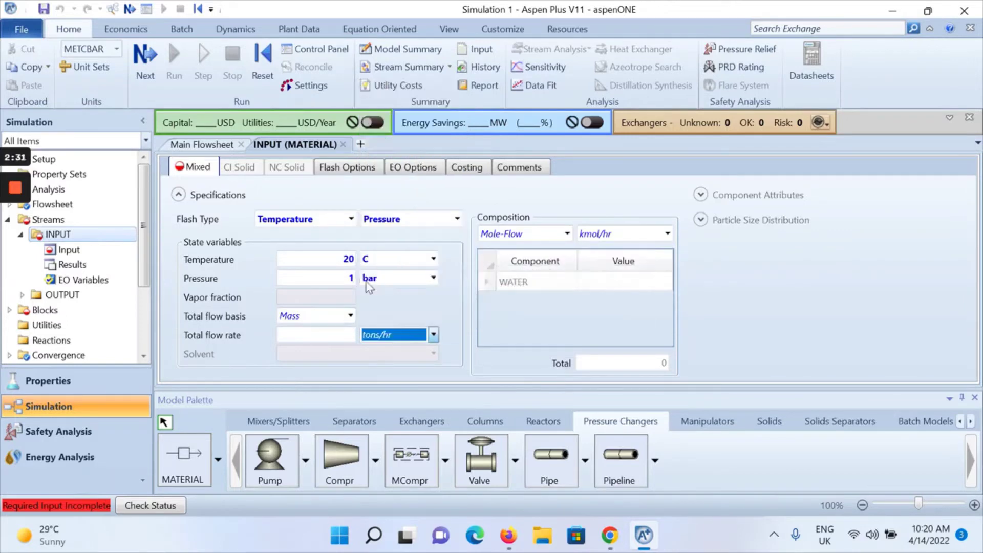
click(310, 338)
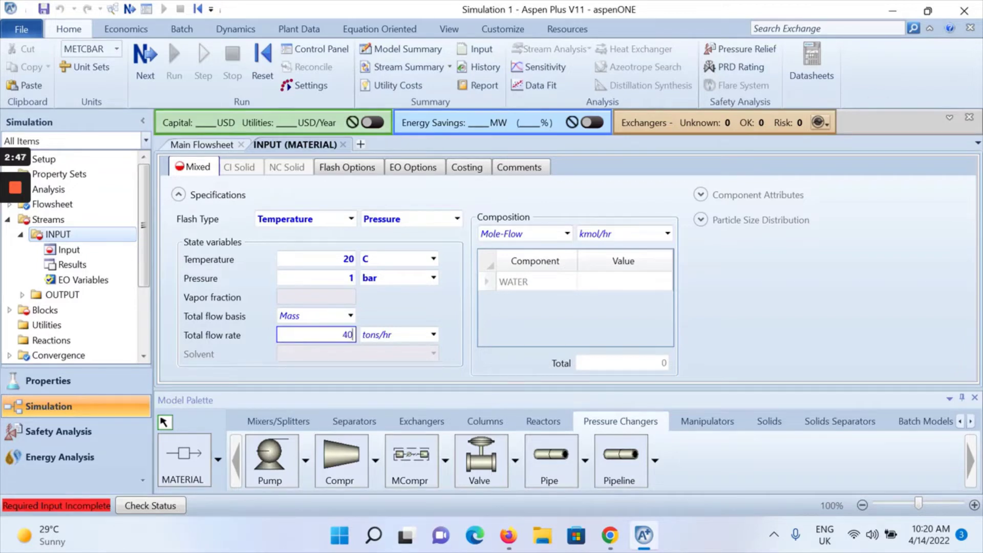
key(Return)
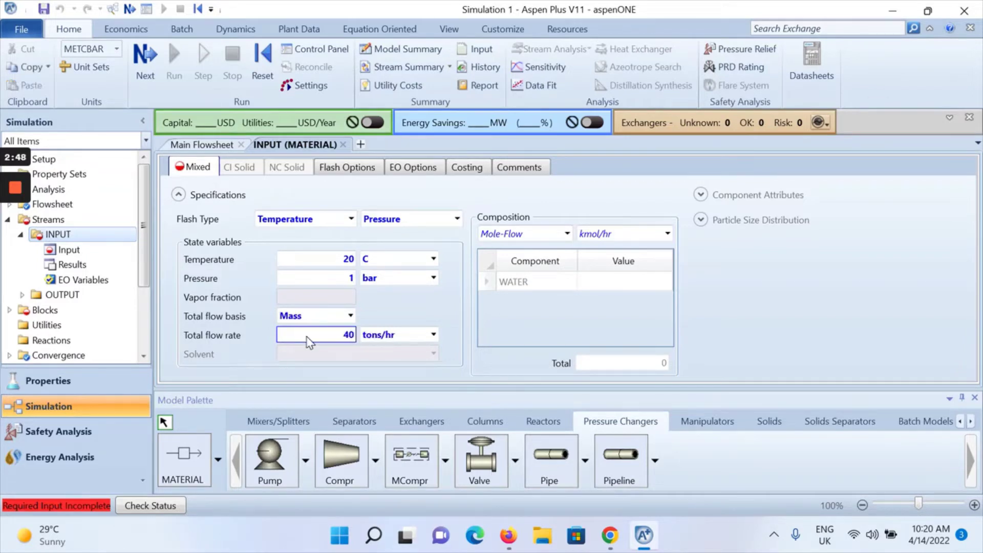
Step: Define the INPUT stream's composition as Mass-Frac with a WATER value of 1
click(567, 235)
click(527, 299)
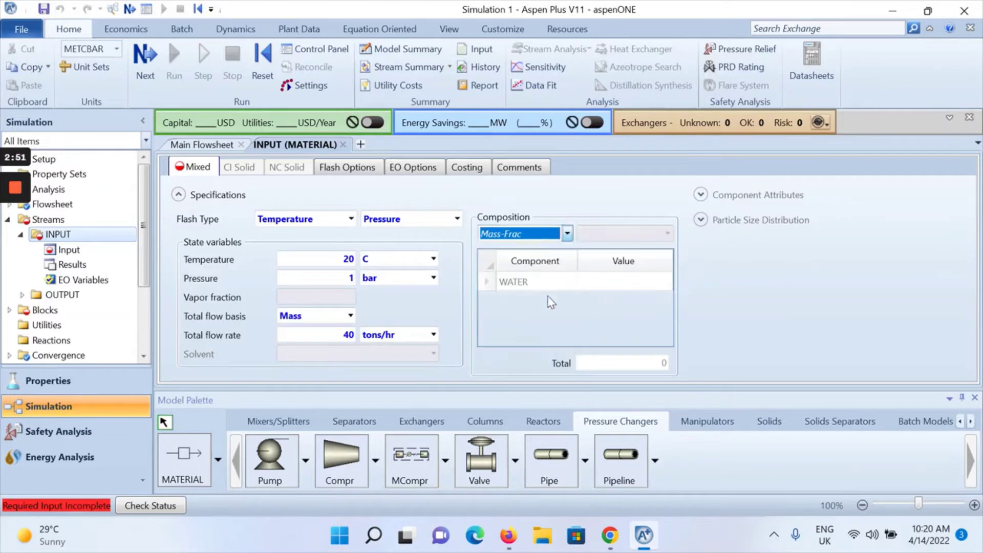
click(622, 287)
text(1)
key(Return)
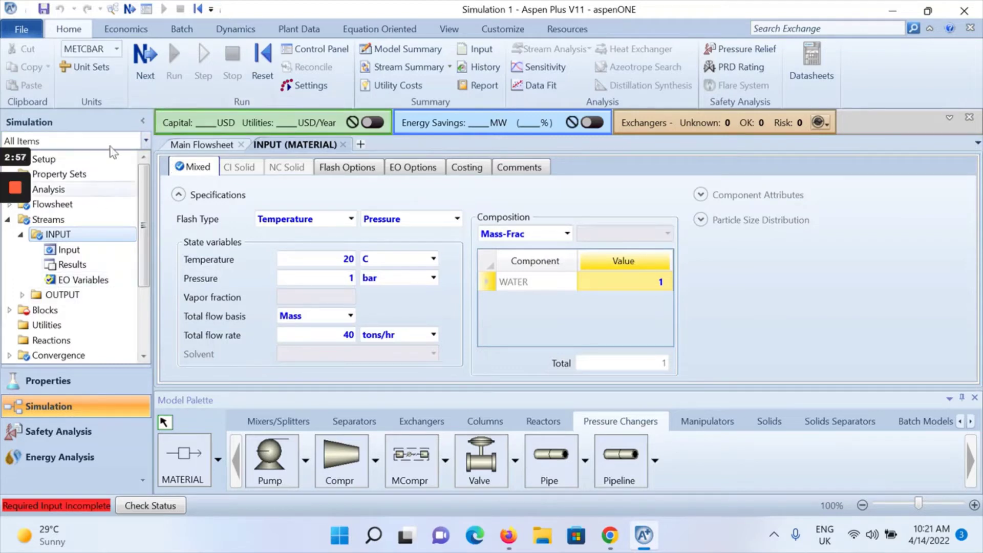
Step: Go to the pump's setup and specify a discharge pressure of 6 bar as the outlet specification
click(145, 64)
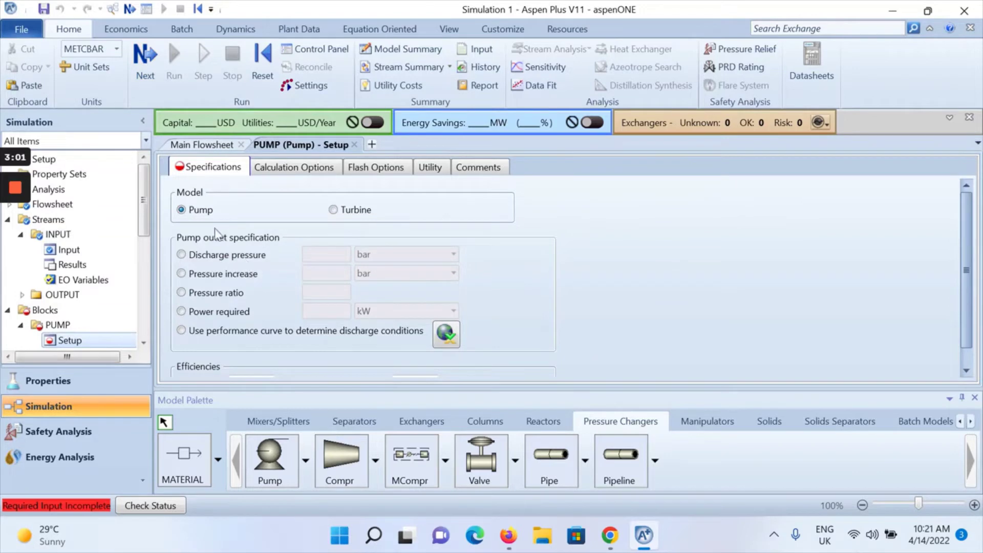
click(182, 255)
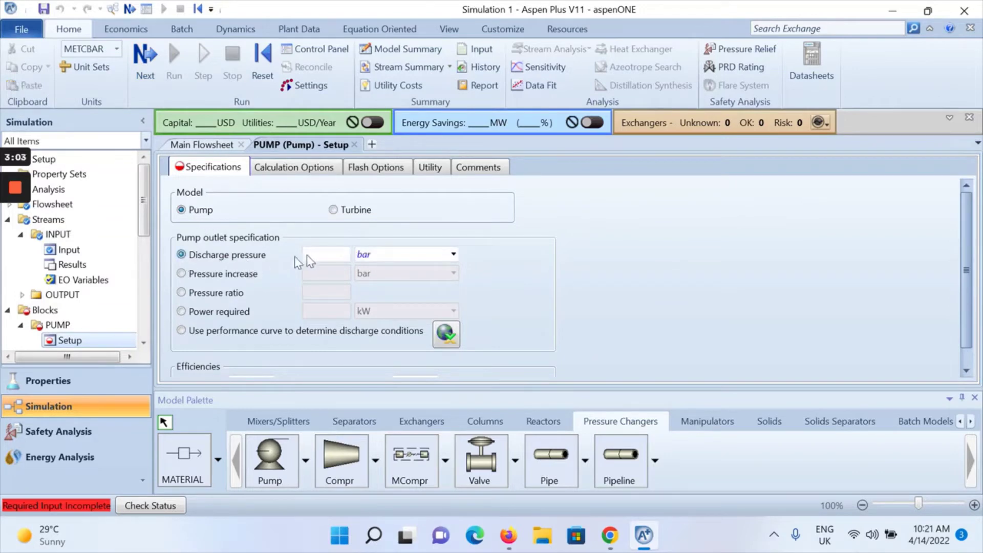
click(317, 259)
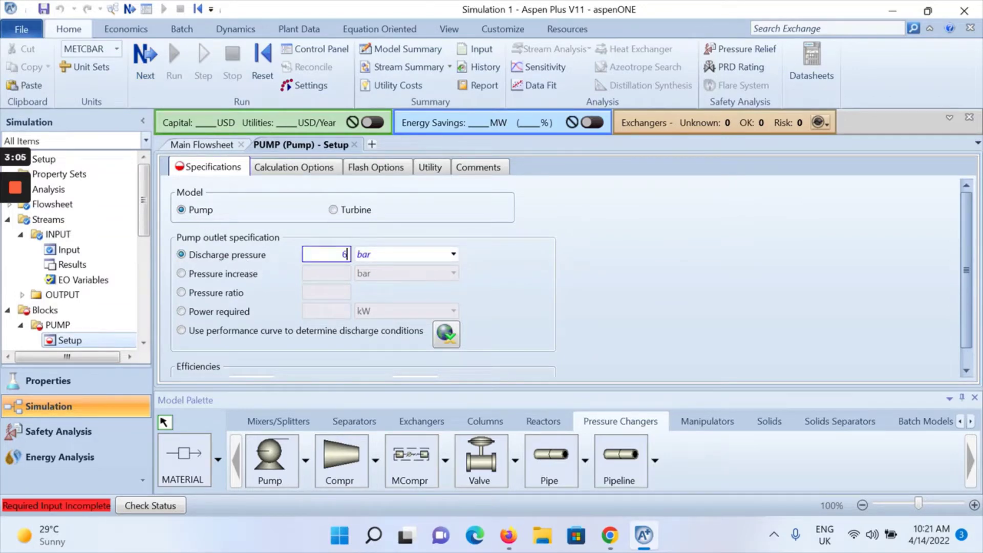
text(6)
key(Return)
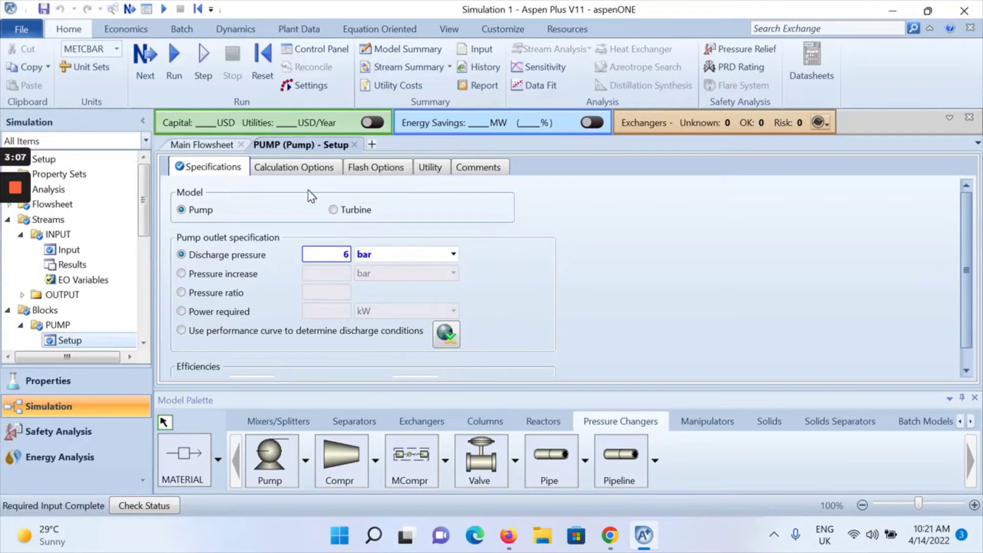
Step: Run the simulation and open the results of the PUMP block
click(145, 64)
click(566, 297)
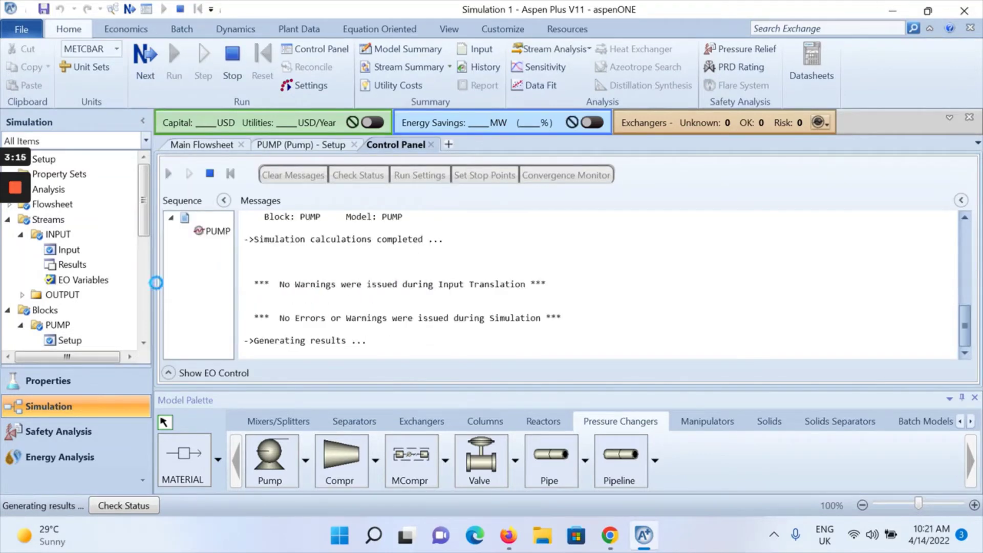
scroll(77, 256, down, 3)
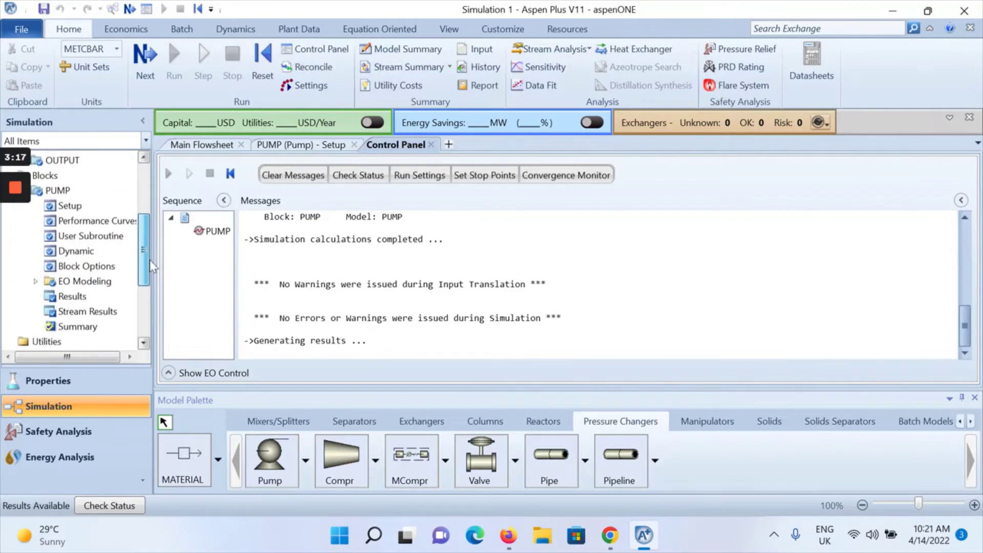
double_click(68, 292)
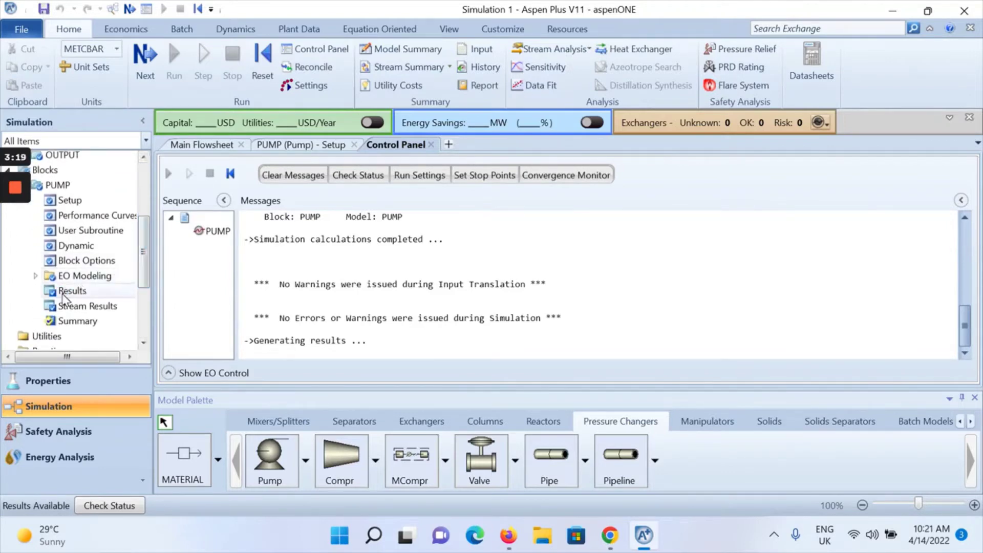
Step: Collapse the Model Palette to enlarge the results form and review the pump's electricity, outlet pressure, net work required and head developed
click(948, 398)
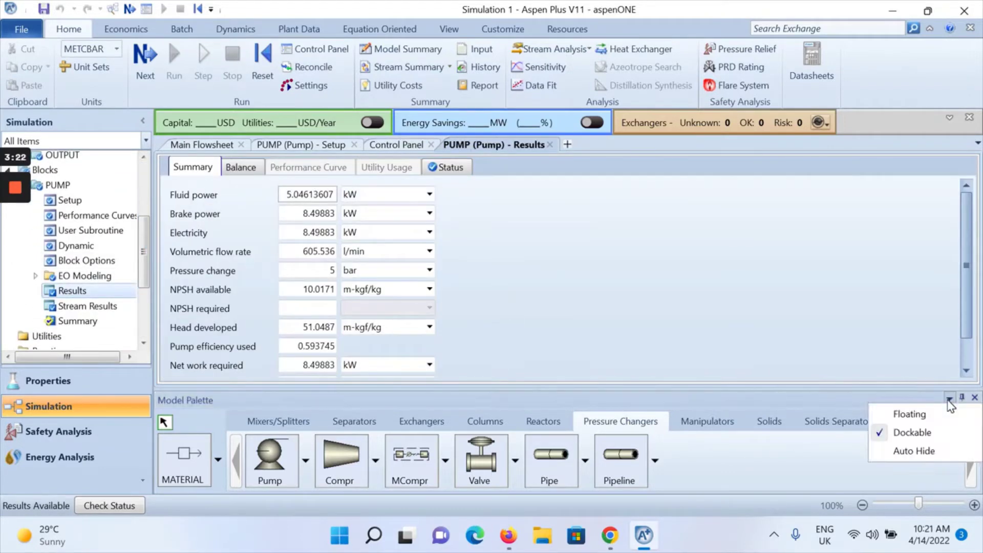
click(917, 387)
drag(918, 387, 904, 483)
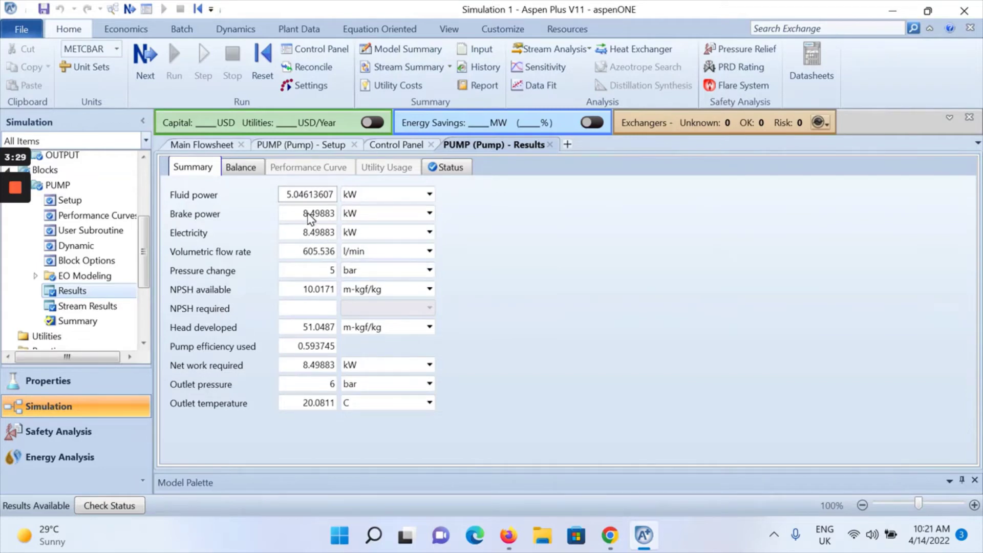
click(307, 233)
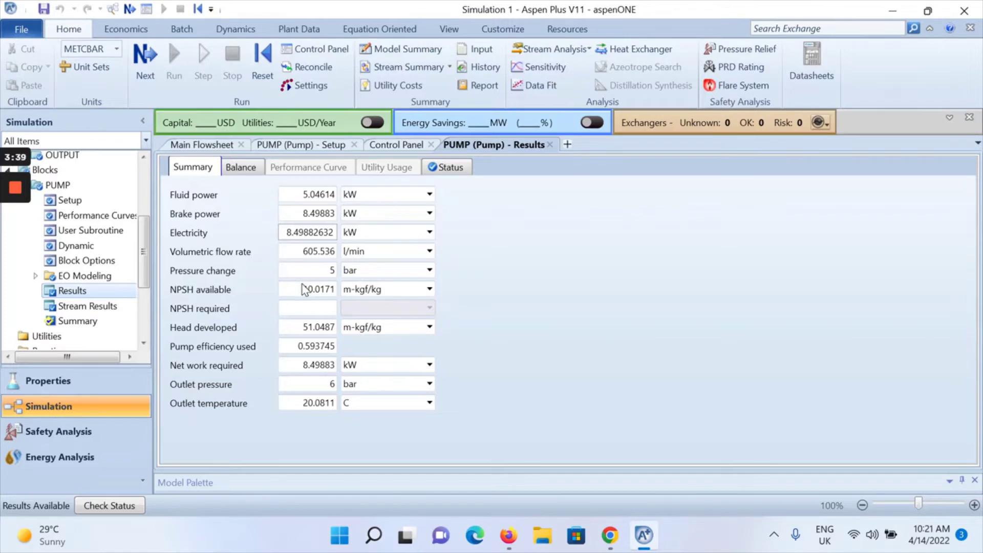
click(311, 385)
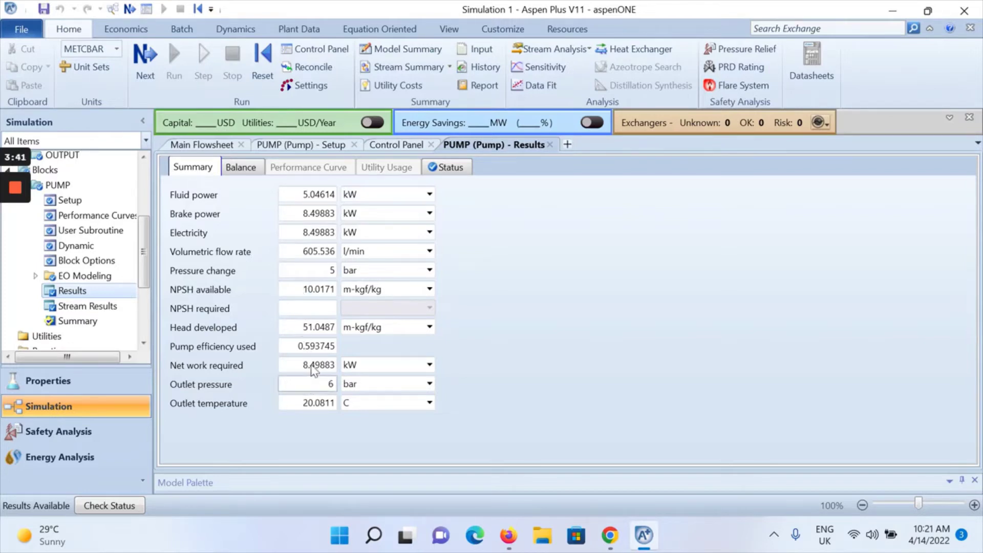
click(314, 365)
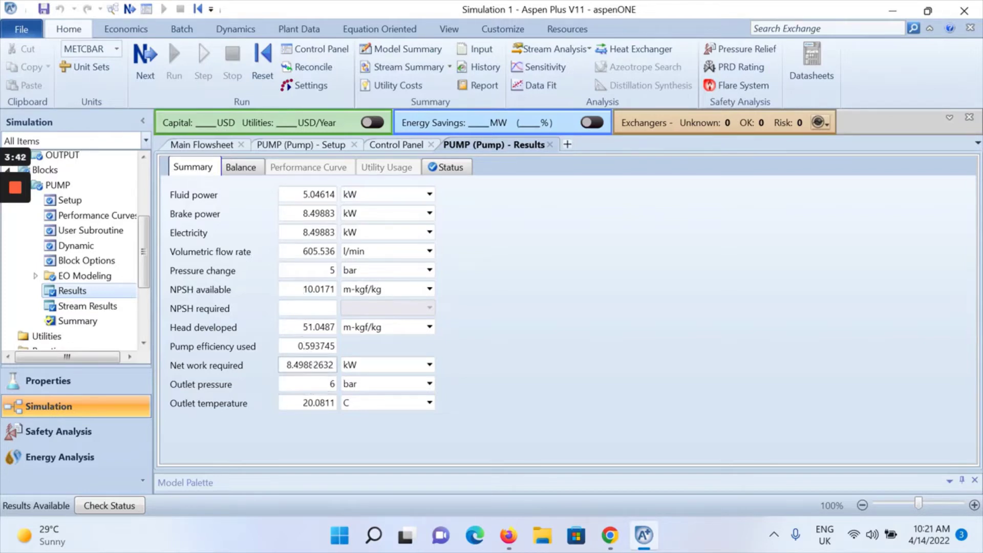
click(314, 328)
click(514, 325)
Step: Return to the PUMP block's specifications and set the pump efficiency to 0.7
click(60, 185)
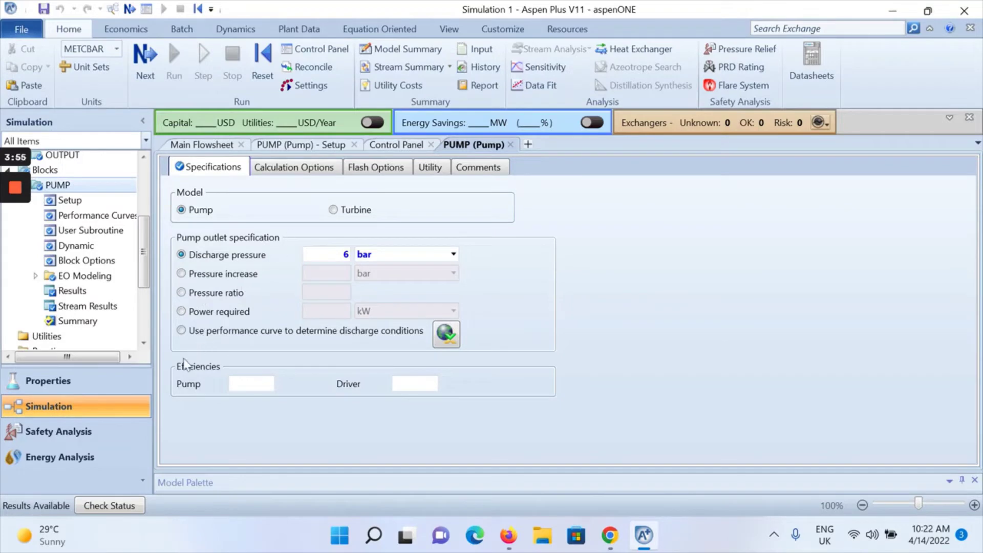
click(251, 384)
key(Return)
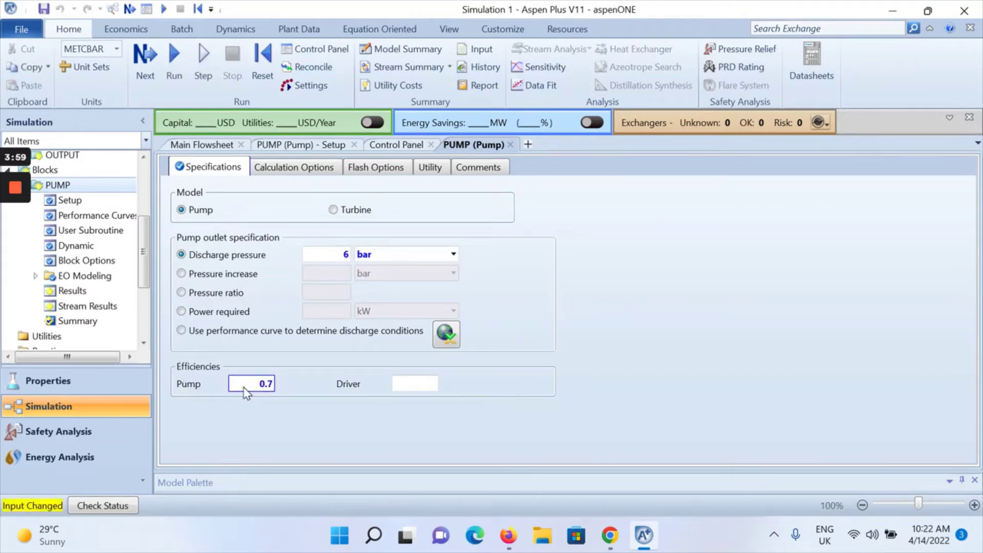
Step: Rerun the simulation and open the PUMP block's results summary
click(145, 66)
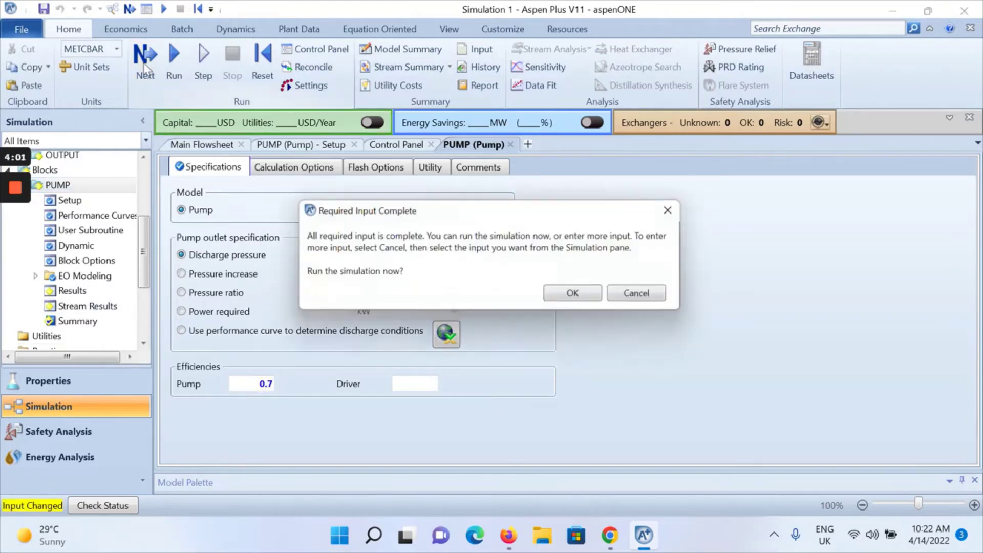
click(572, 296)
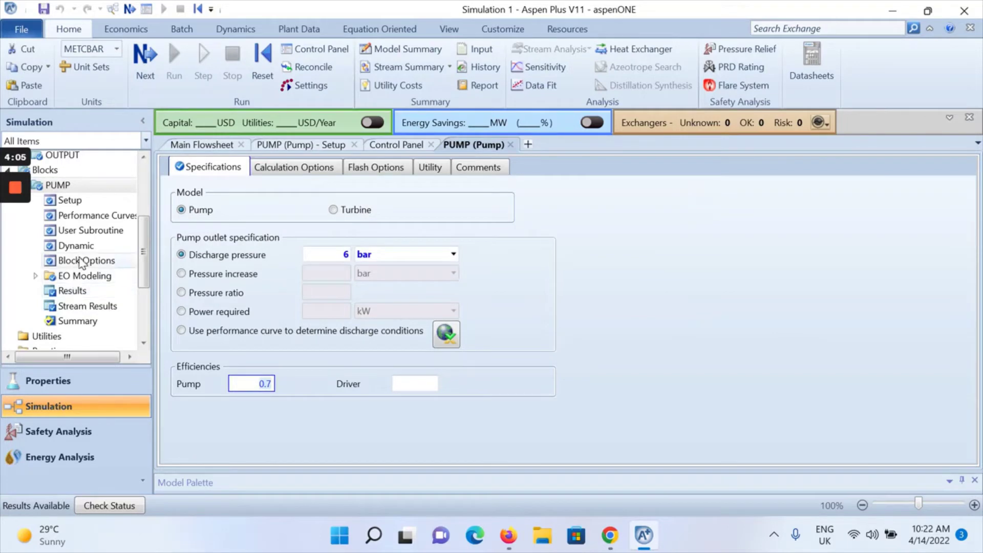
click(82, 290)
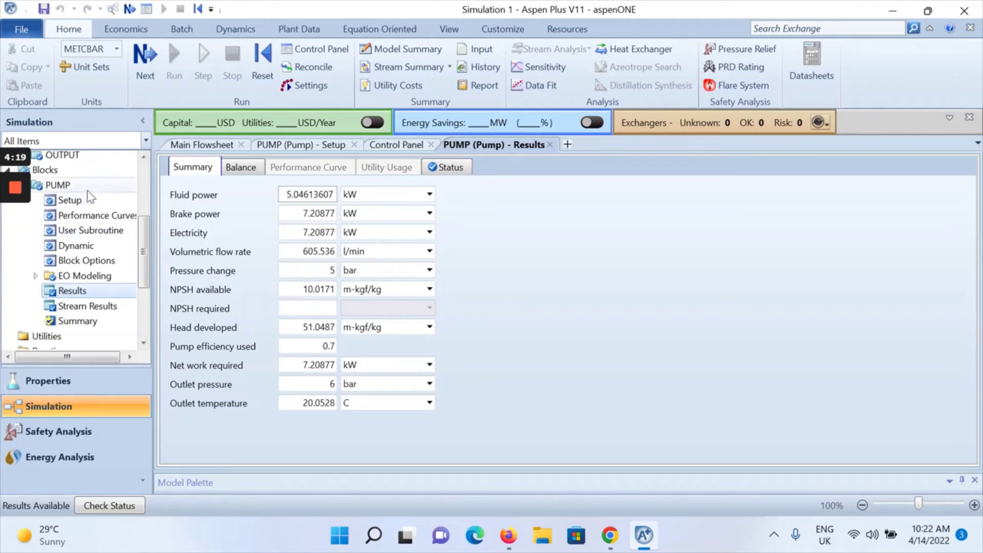
Step: Make the pump use a performance curve for discharge conditions, defined as a single curve at operating speed with Vol-Flow as the flow variable
click(72, 187)
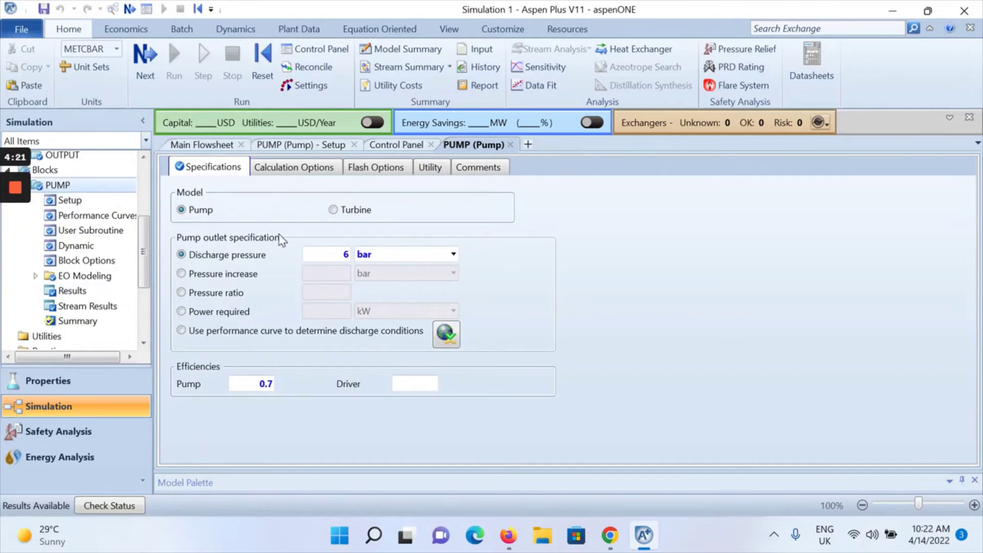
click(182, 330)
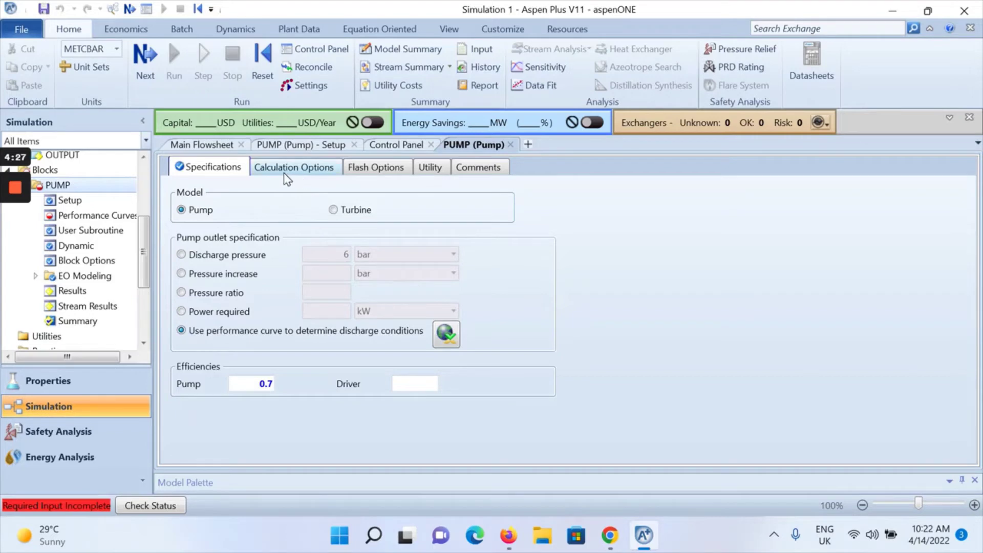
click(82, 216)
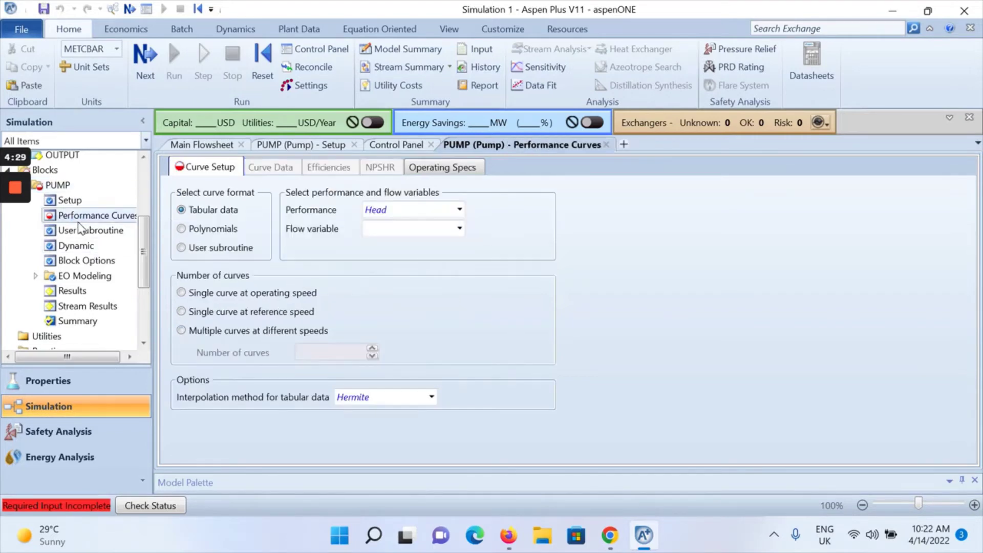
click(182, 293)
click(459, 229)
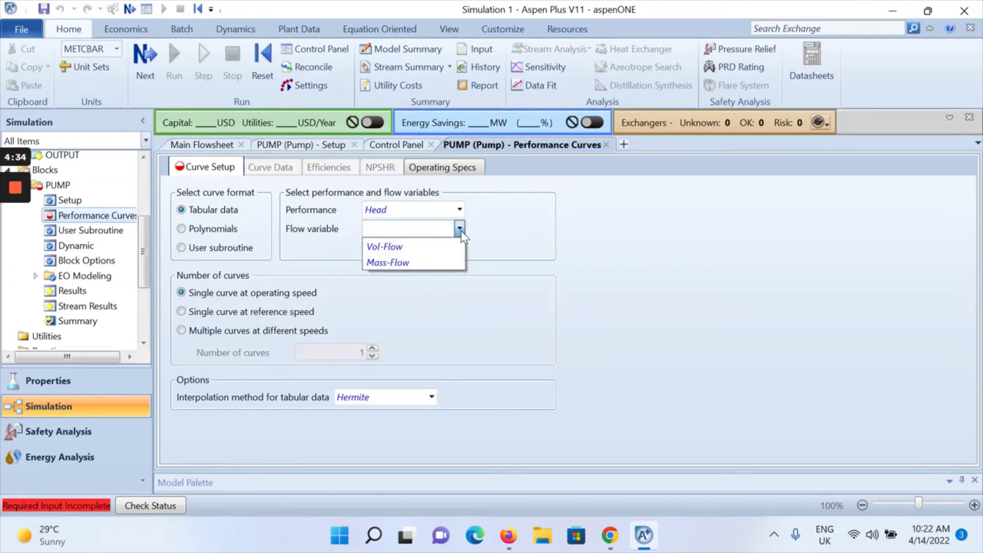
click(395, 247)
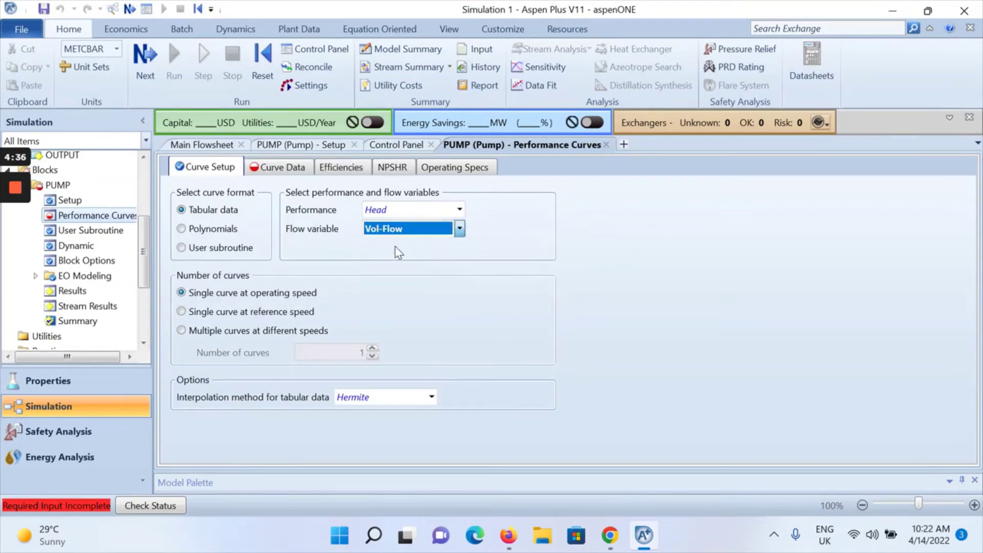
Step: Set the curve data units to meter for head and cum/hr for flow
click(273, 167)
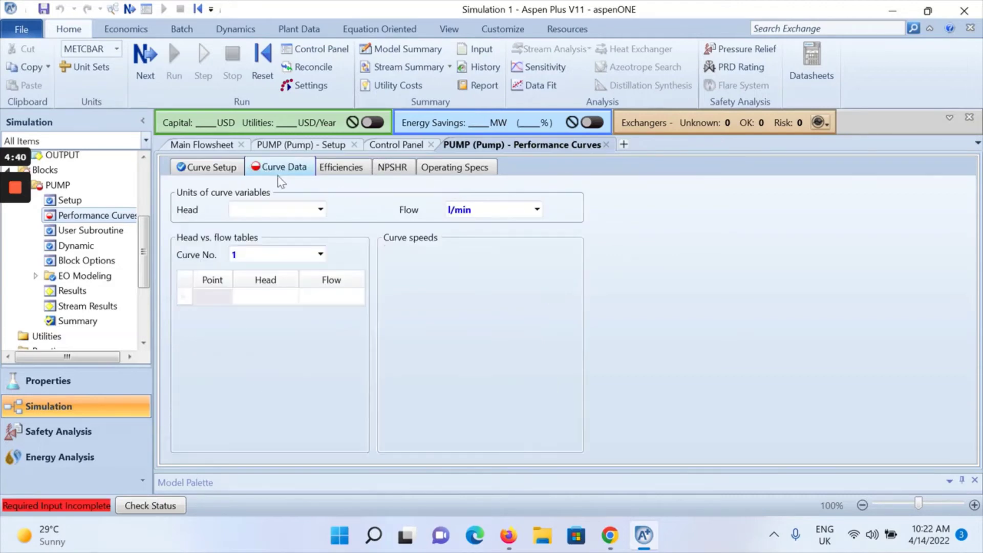
click(319, 210)
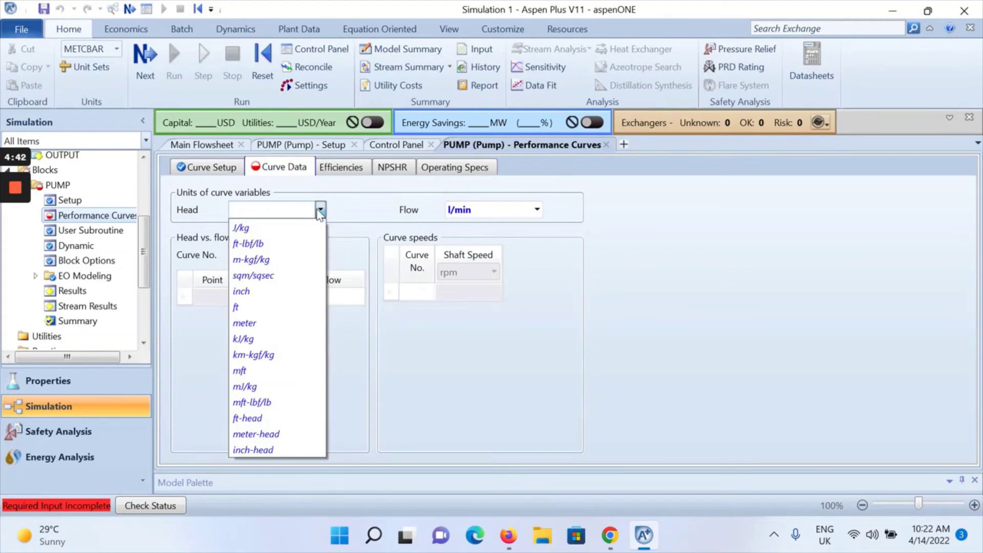
click(246, 323)
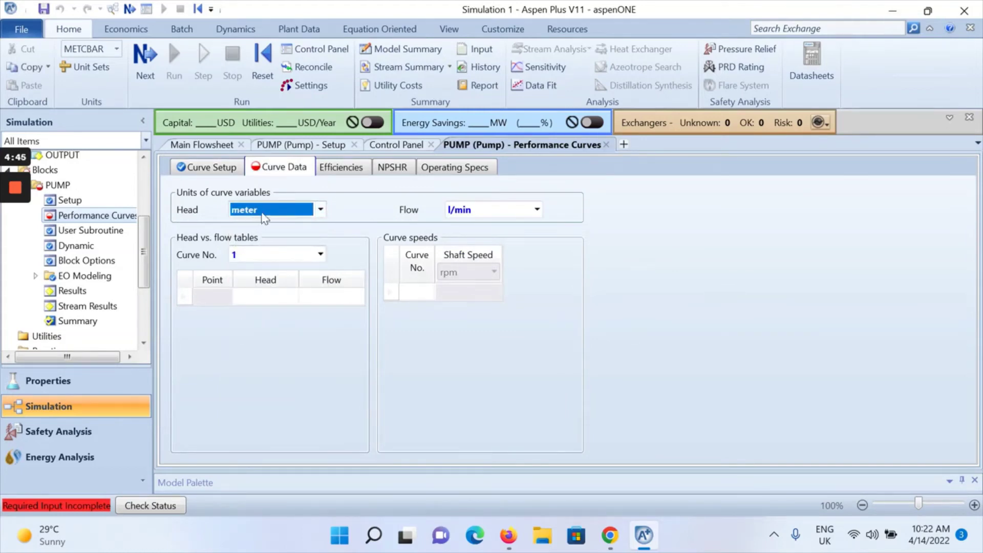
click(537, 209)
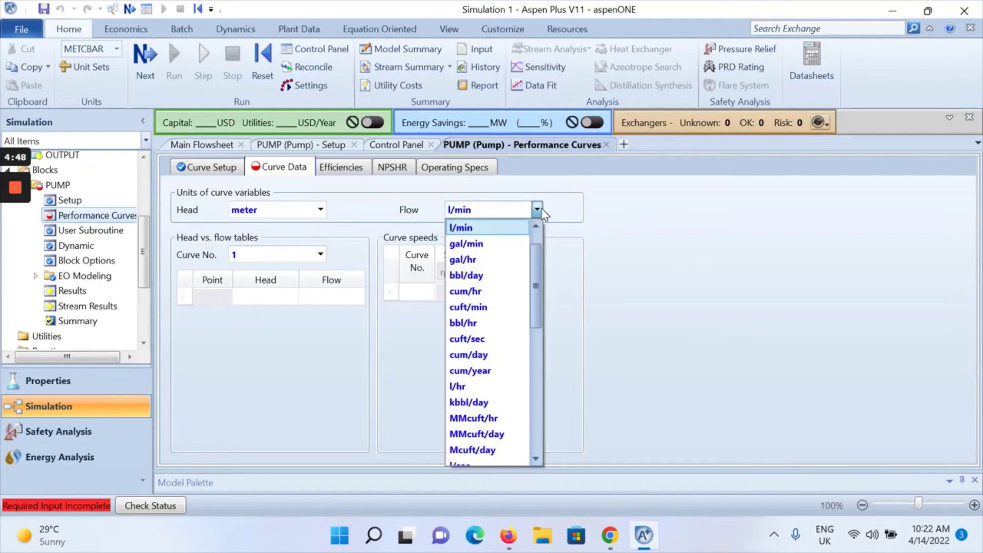
click(487, 290)
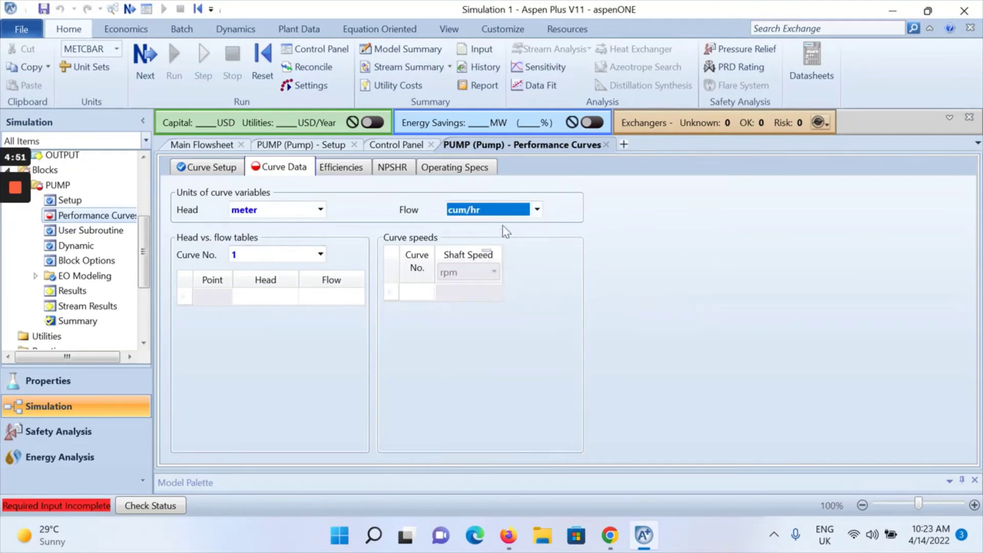
Step: Fill the Head column of curve 1 with 60, 57.5, 55, 53, 50, 47, 42.5 and 37 for points 1 to 8
click(286, 296)
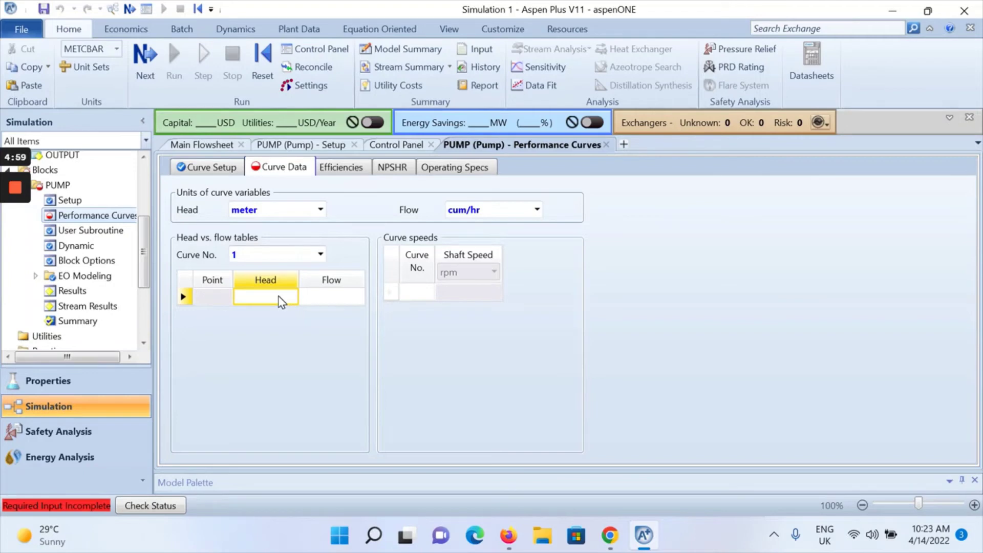
text(60)
key(Return)
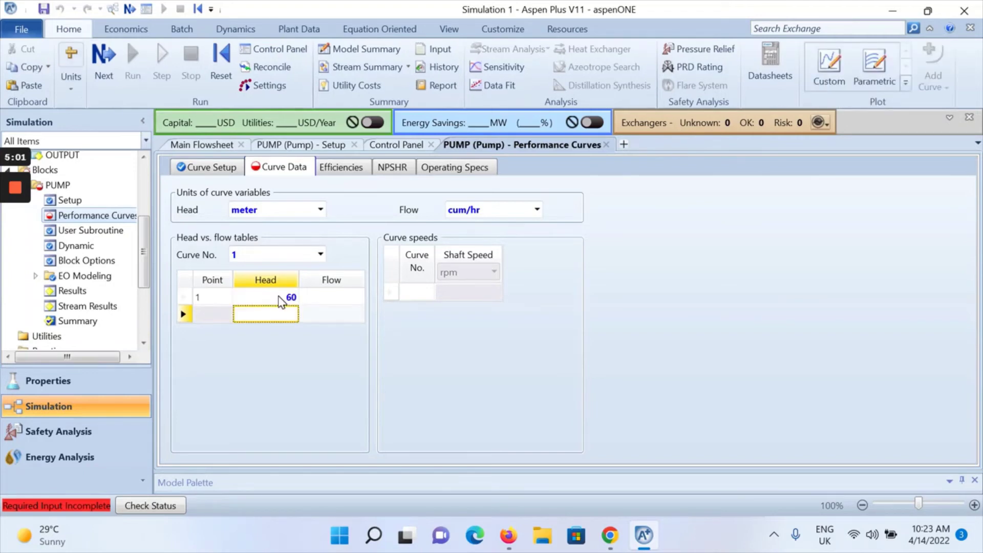
text(57.5)
key(Return)
text(55)
key(Return)
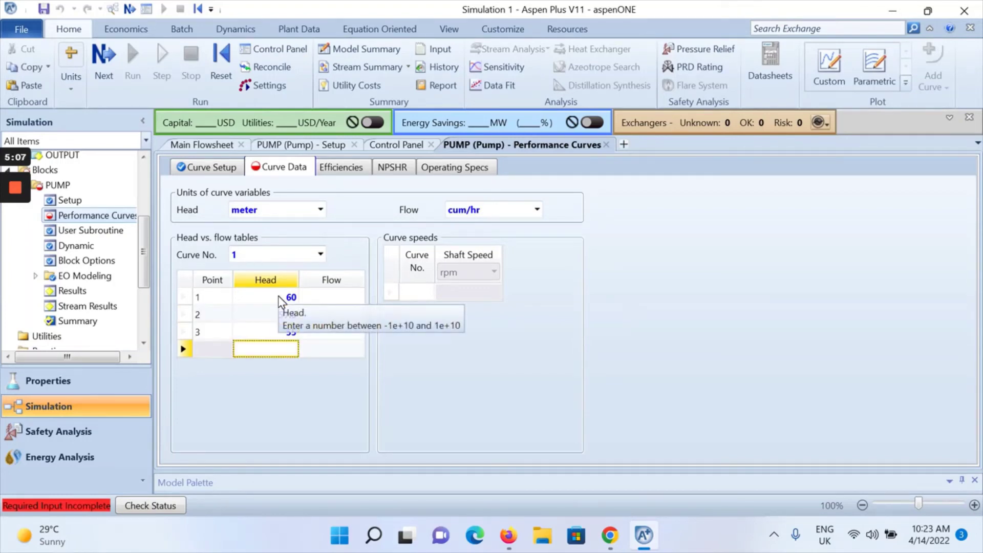
text(53)
key(Return)
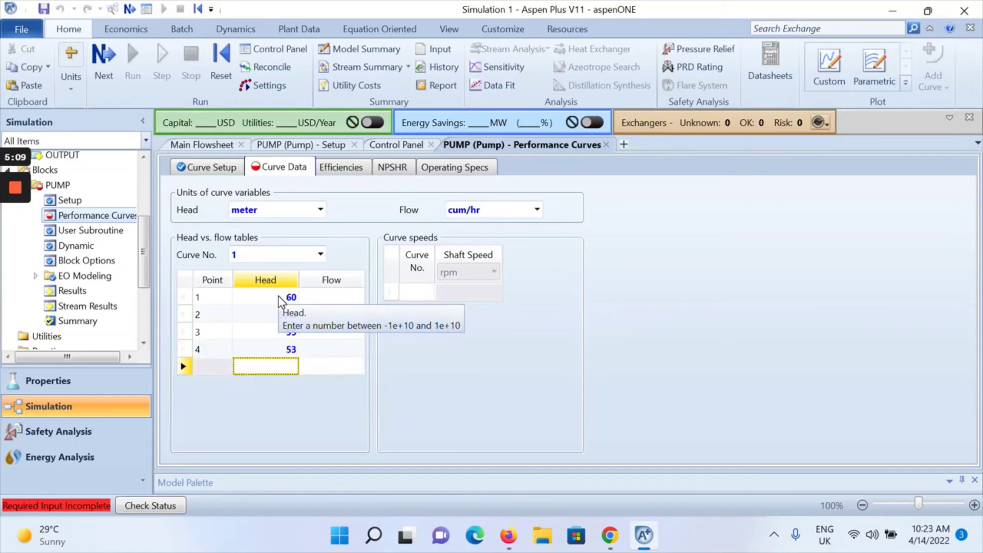
text(50)
key(Return)
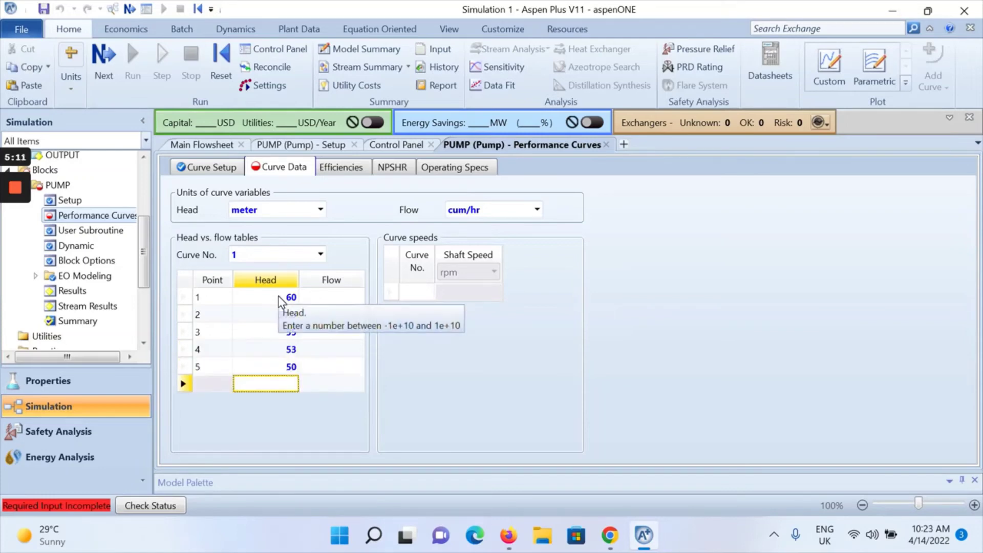
text(47)
key(Return)
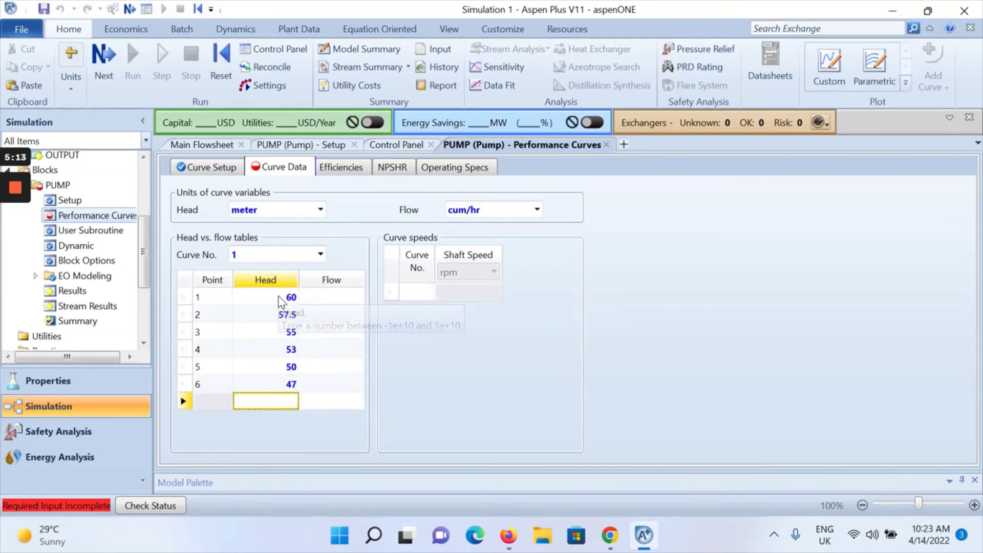
text(42.)
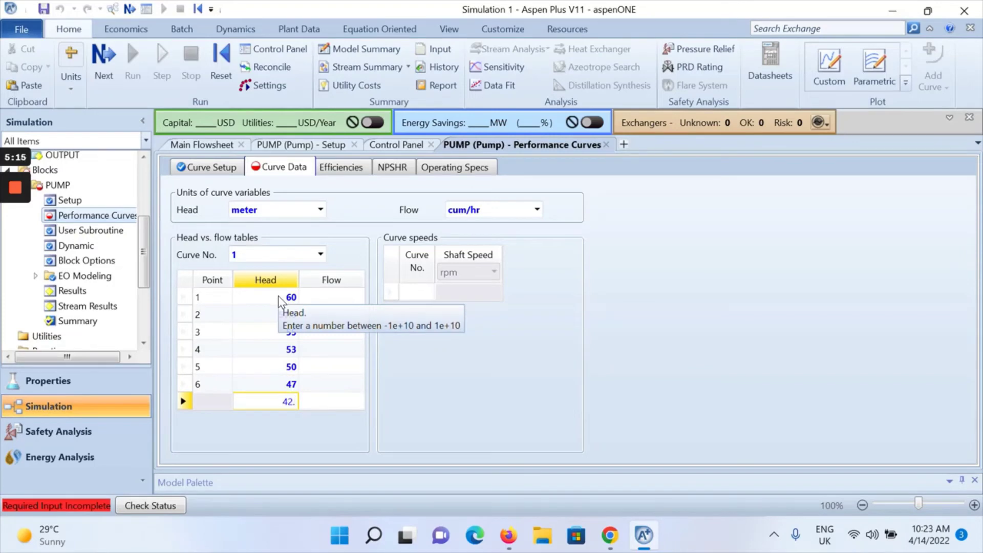
text(5)
key(Return)
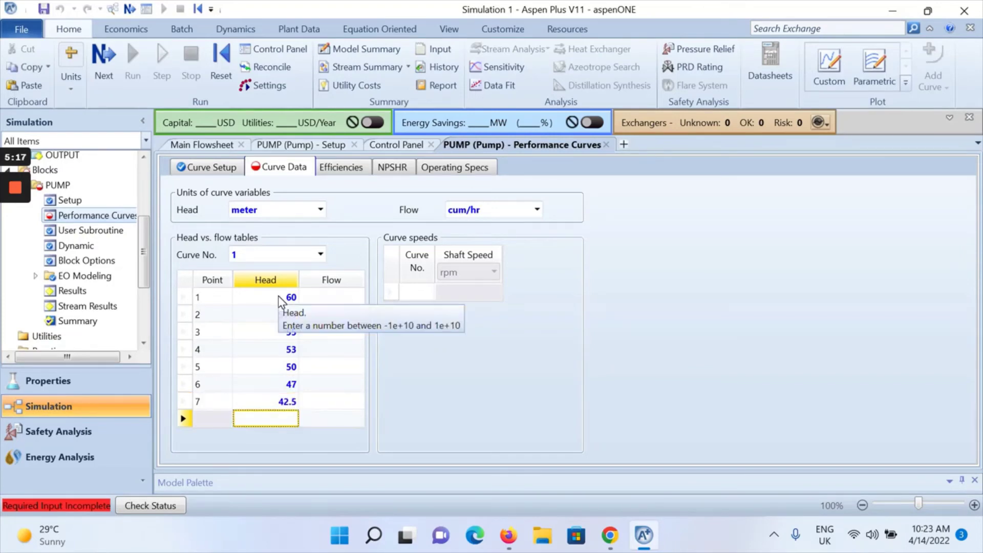
text(37)
key(Return)
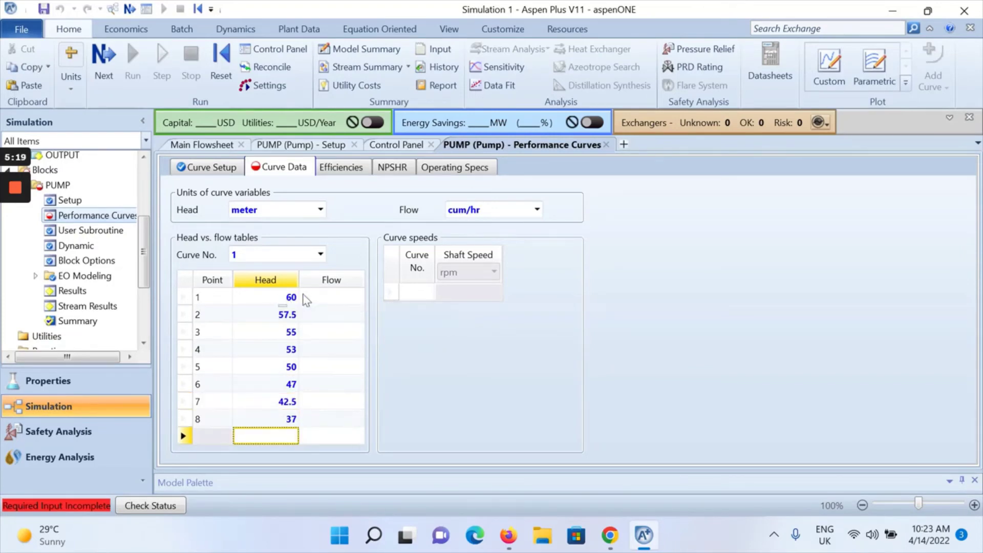
Step: Fill the Flow column of curve 1 with 10, 20, 30, 40, 50, 60, 70 and 80 for points 1 to 8
click(327, 297)
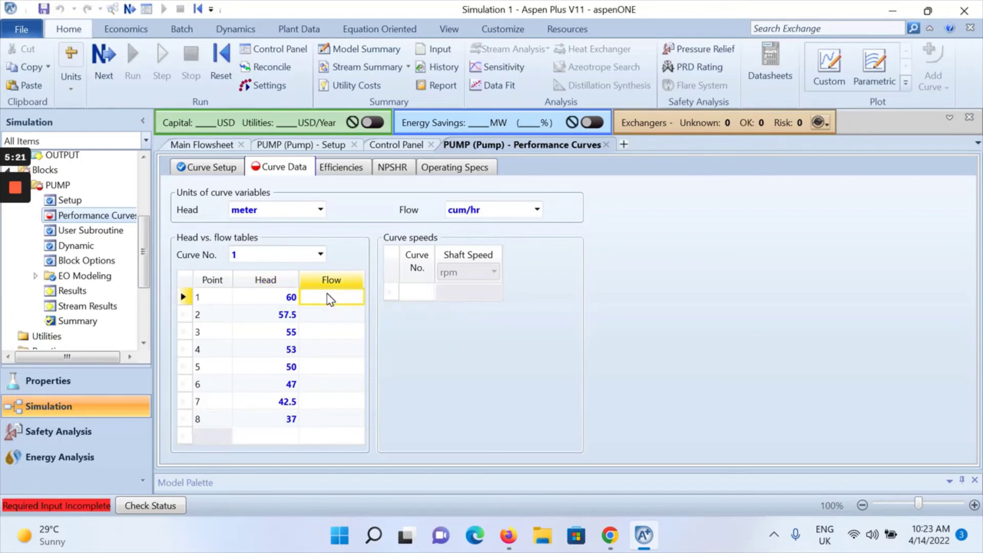
text(10)
key(Return)
text(20)
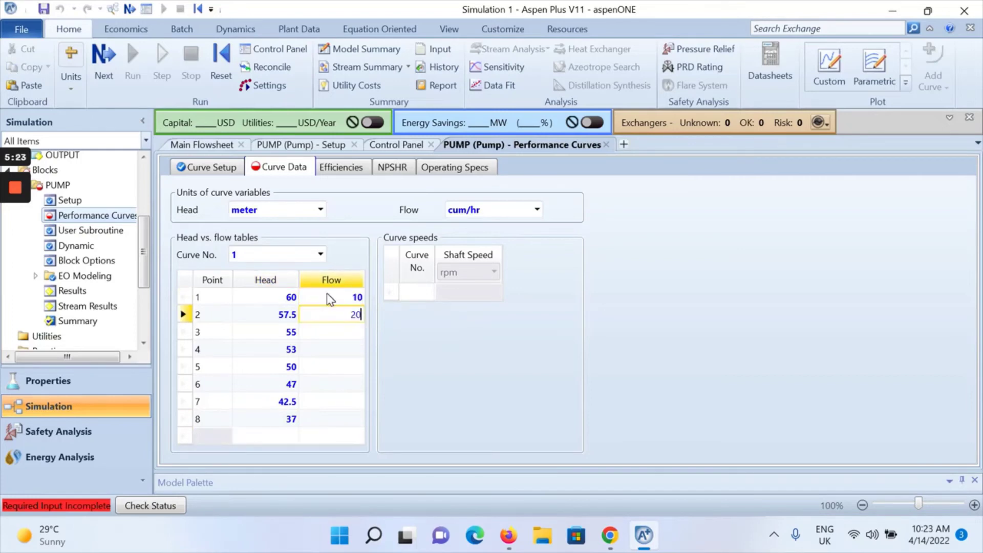
key(Return)
text(30)
key(Return)
text(40)
key(Return)
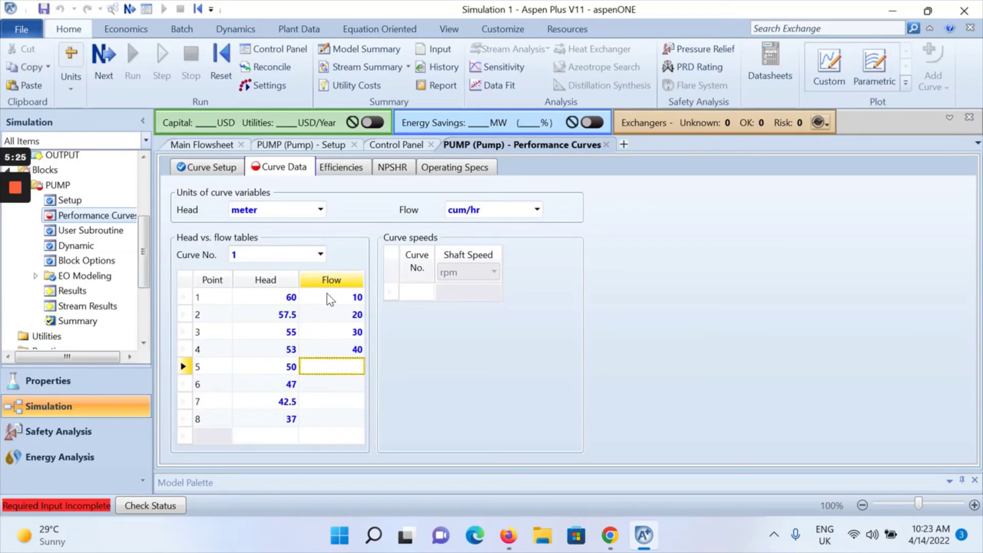
text(50)
key(Return)
text(60)
key(Return)
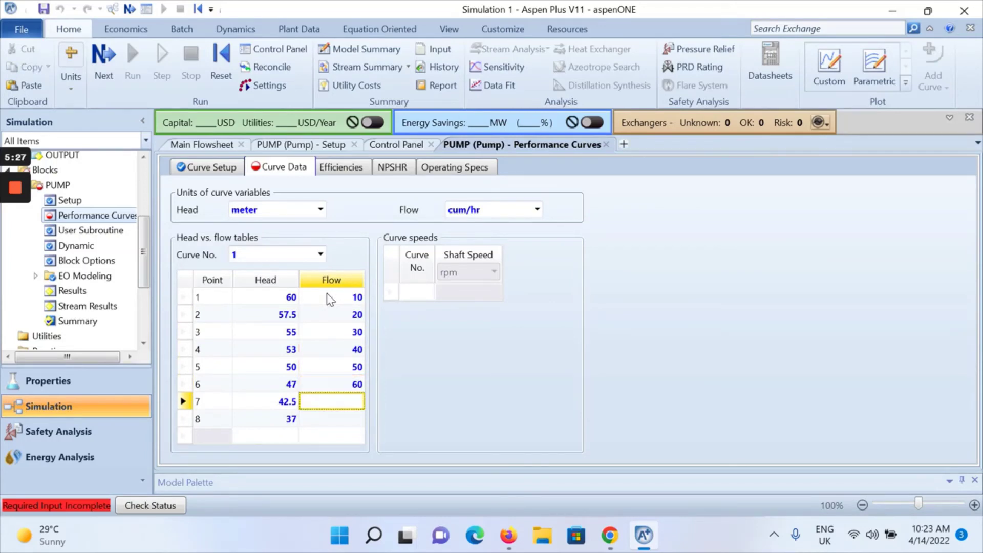
text(70)
key(Return)
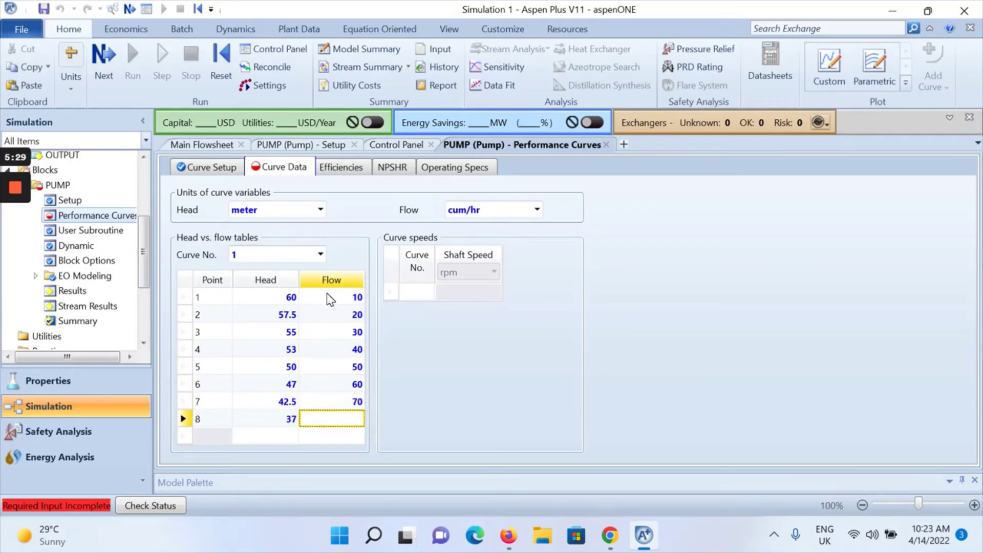
text(80)
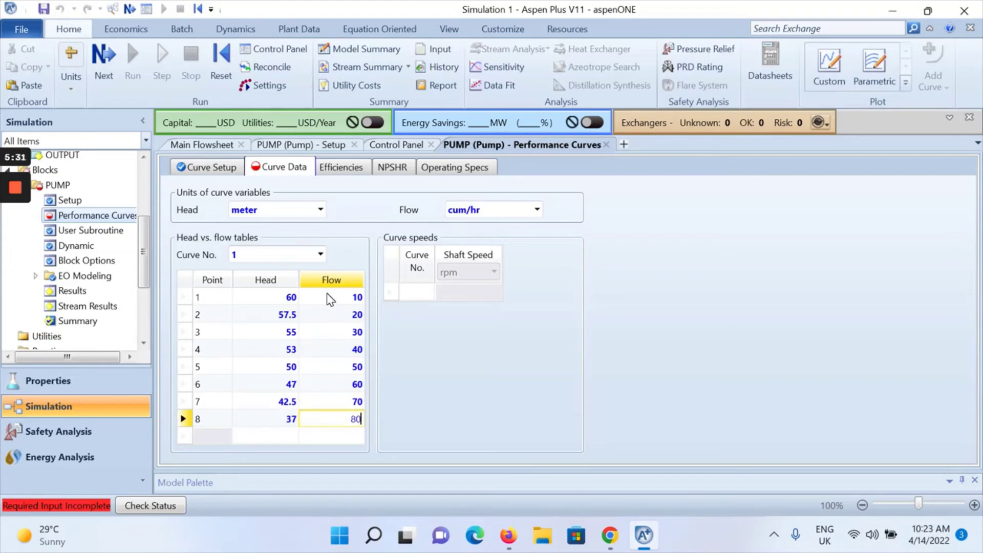
Step: Run the simulation with the completed curve data and open the PUMP block's results summary
click(330, 314)
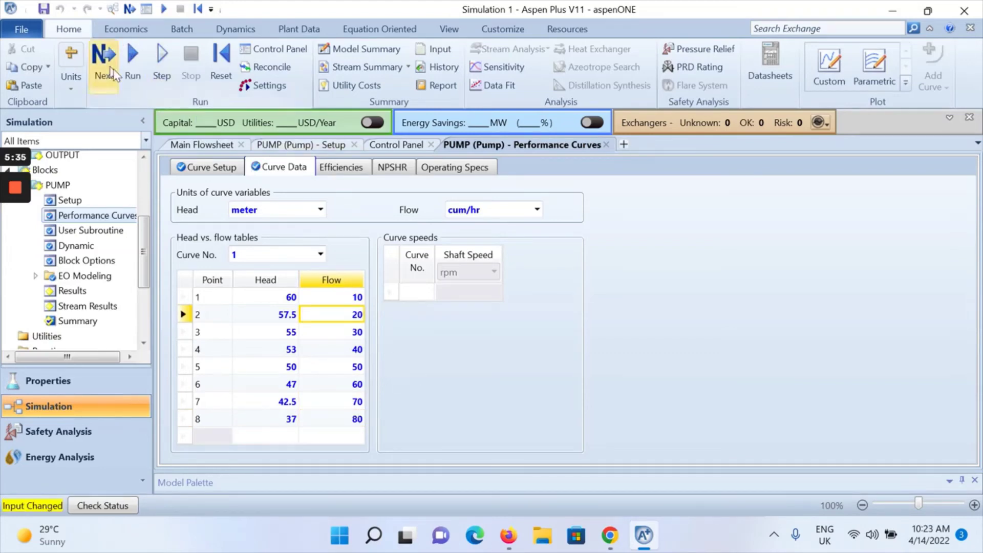
click(131, 54)
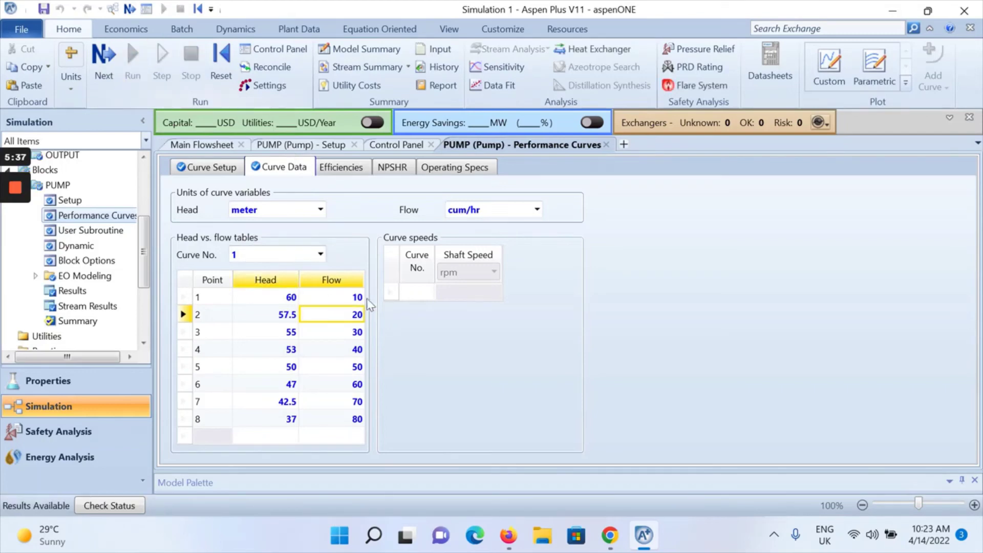
click(104, 60)
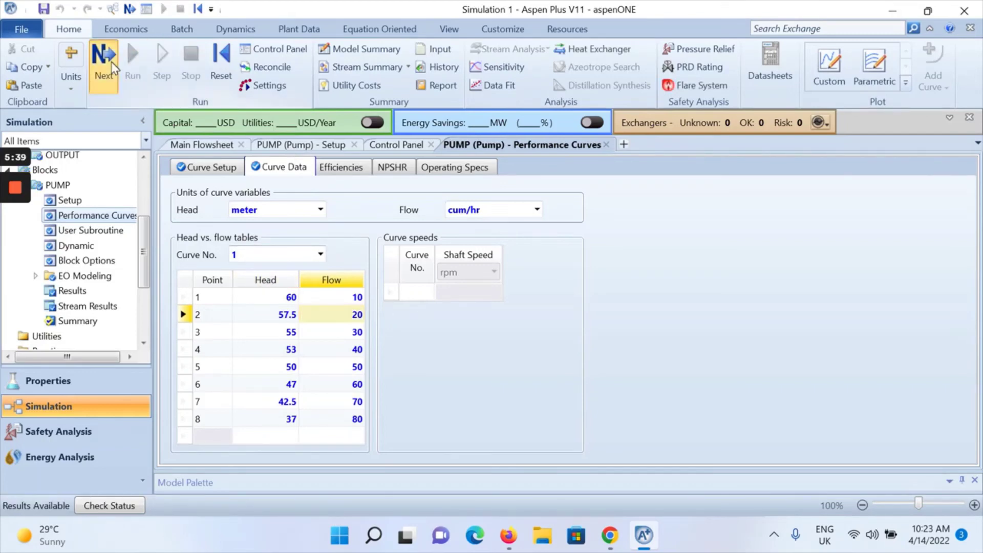
click(449, 319)
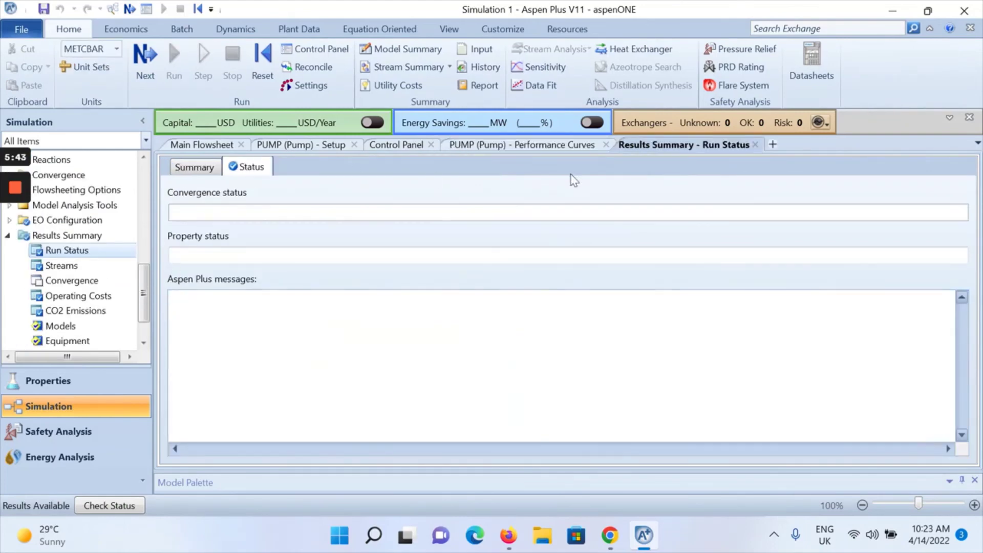
click(756, 145)
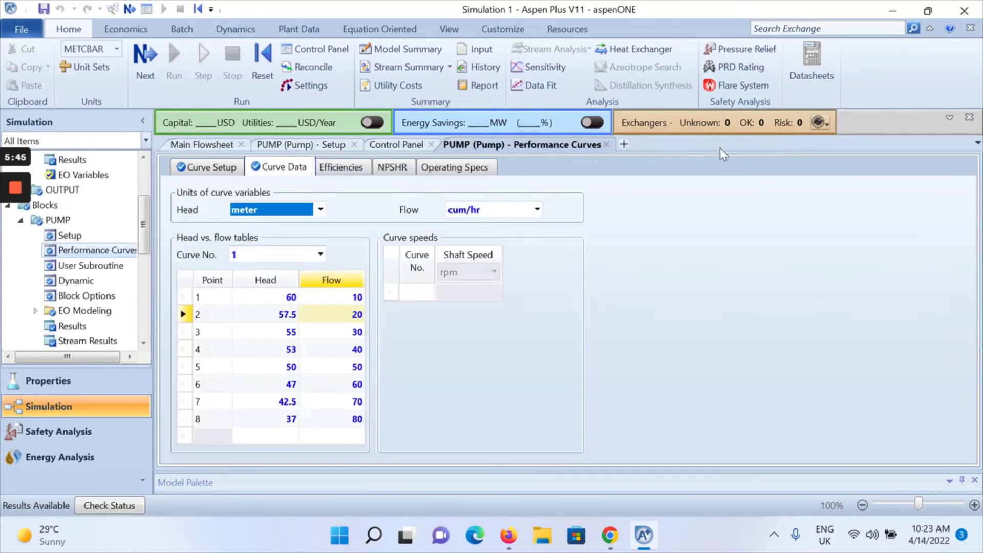
click(72, 326)
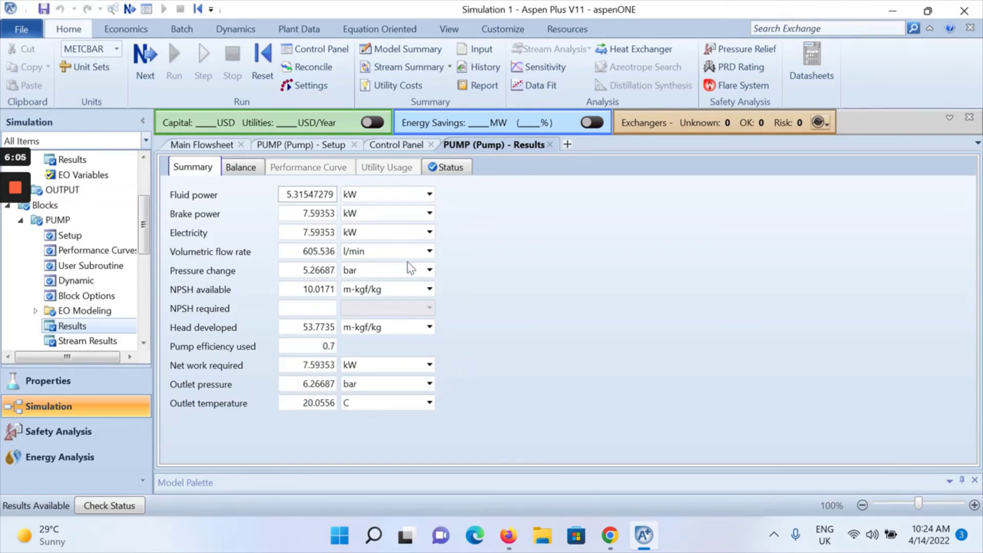
Step: Add the text annotation "End of simulation" below the INPUT stream and pump on the main flowsheet
click(302, 149)
click(218, 146)
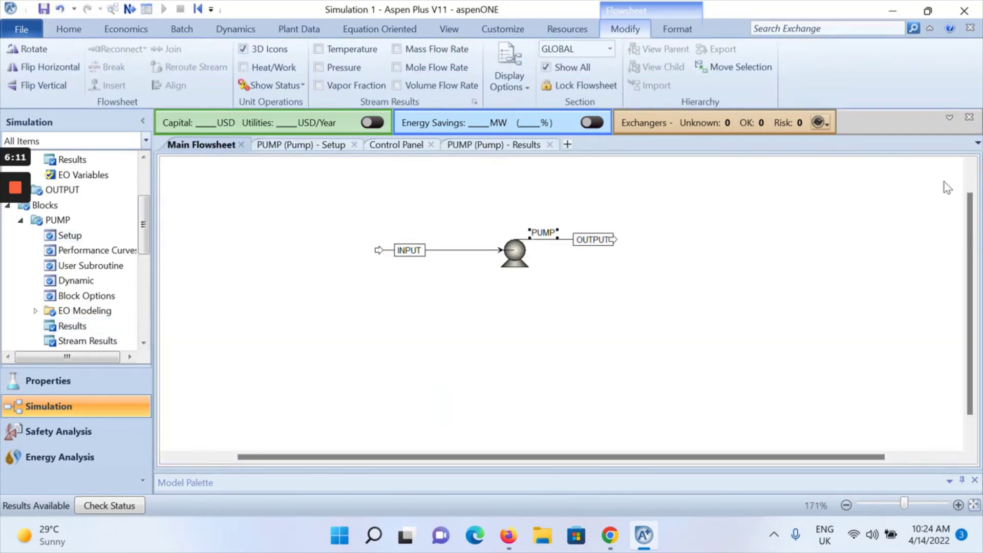
click(971, 165)
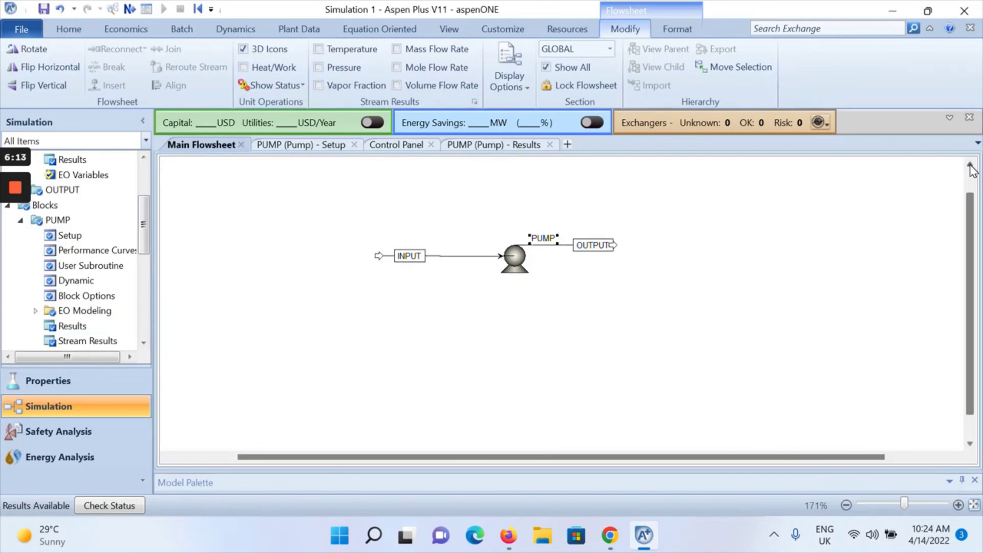
double_click(970, 165)
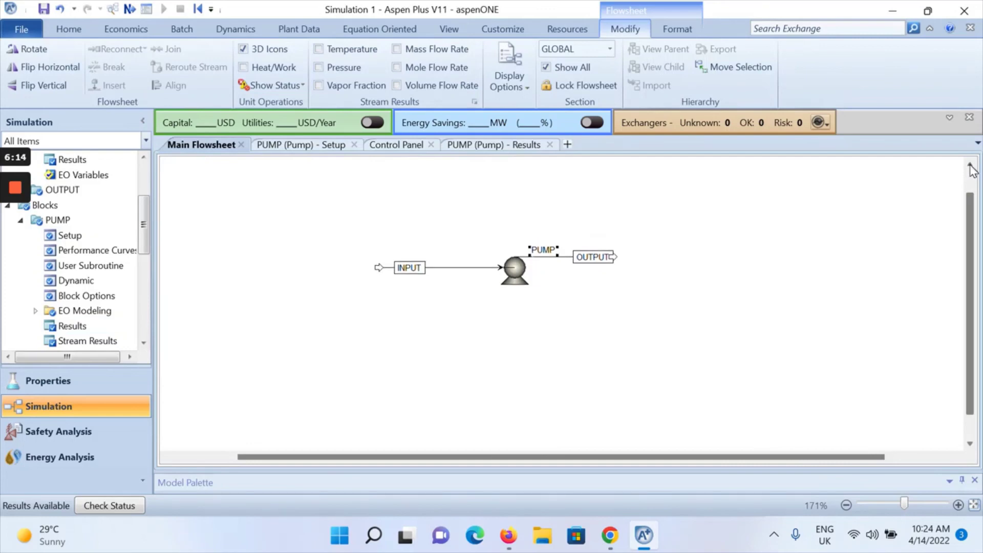
click(687, 31)
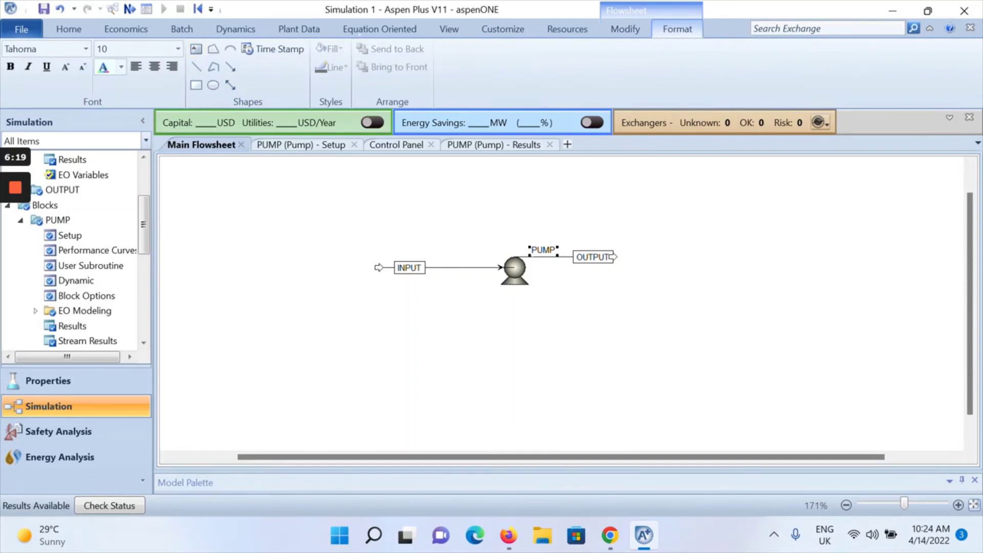
drag(420, 313, 495, 330)
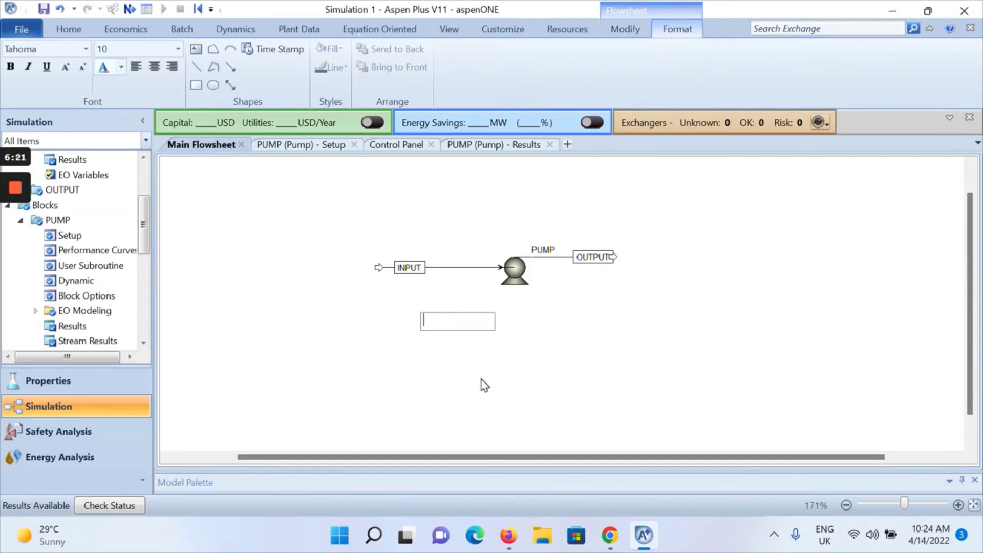
text(End of simulation)
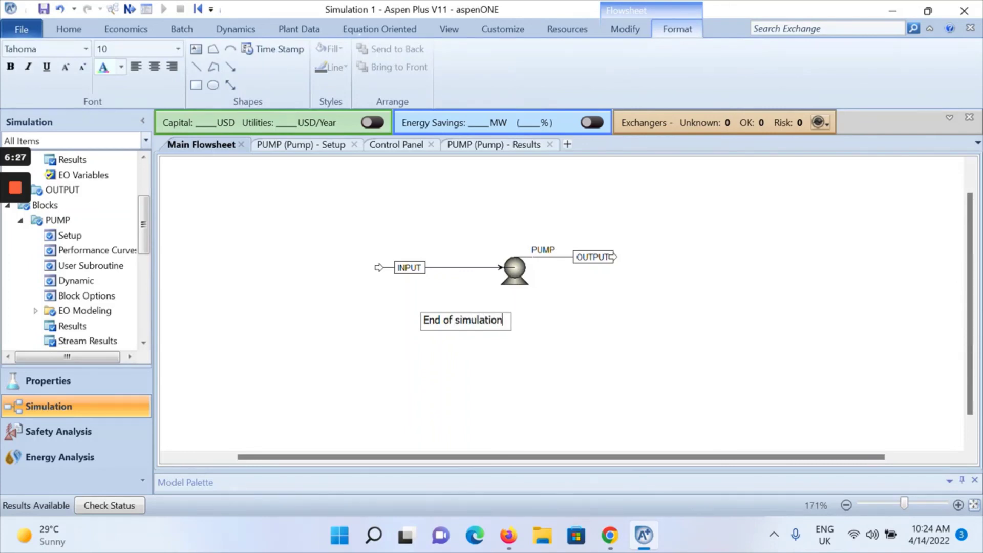
click(622, 404)
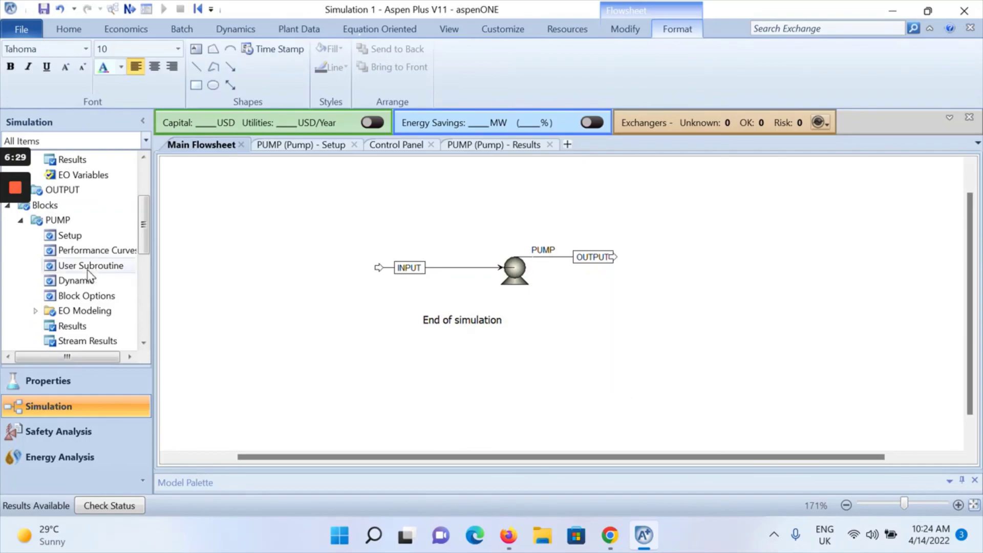